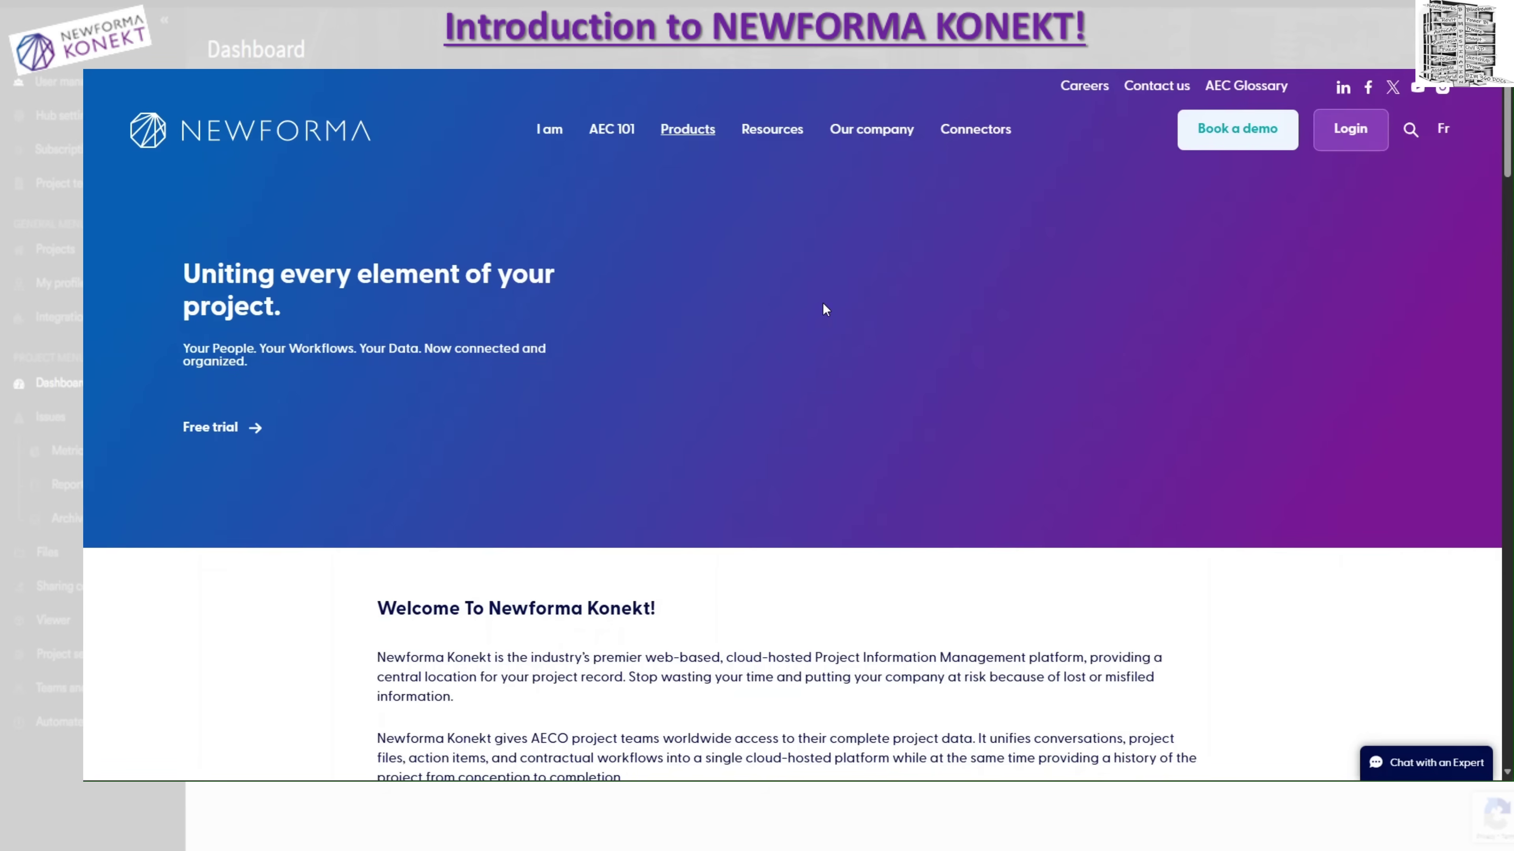
mouse_move(685, 133)
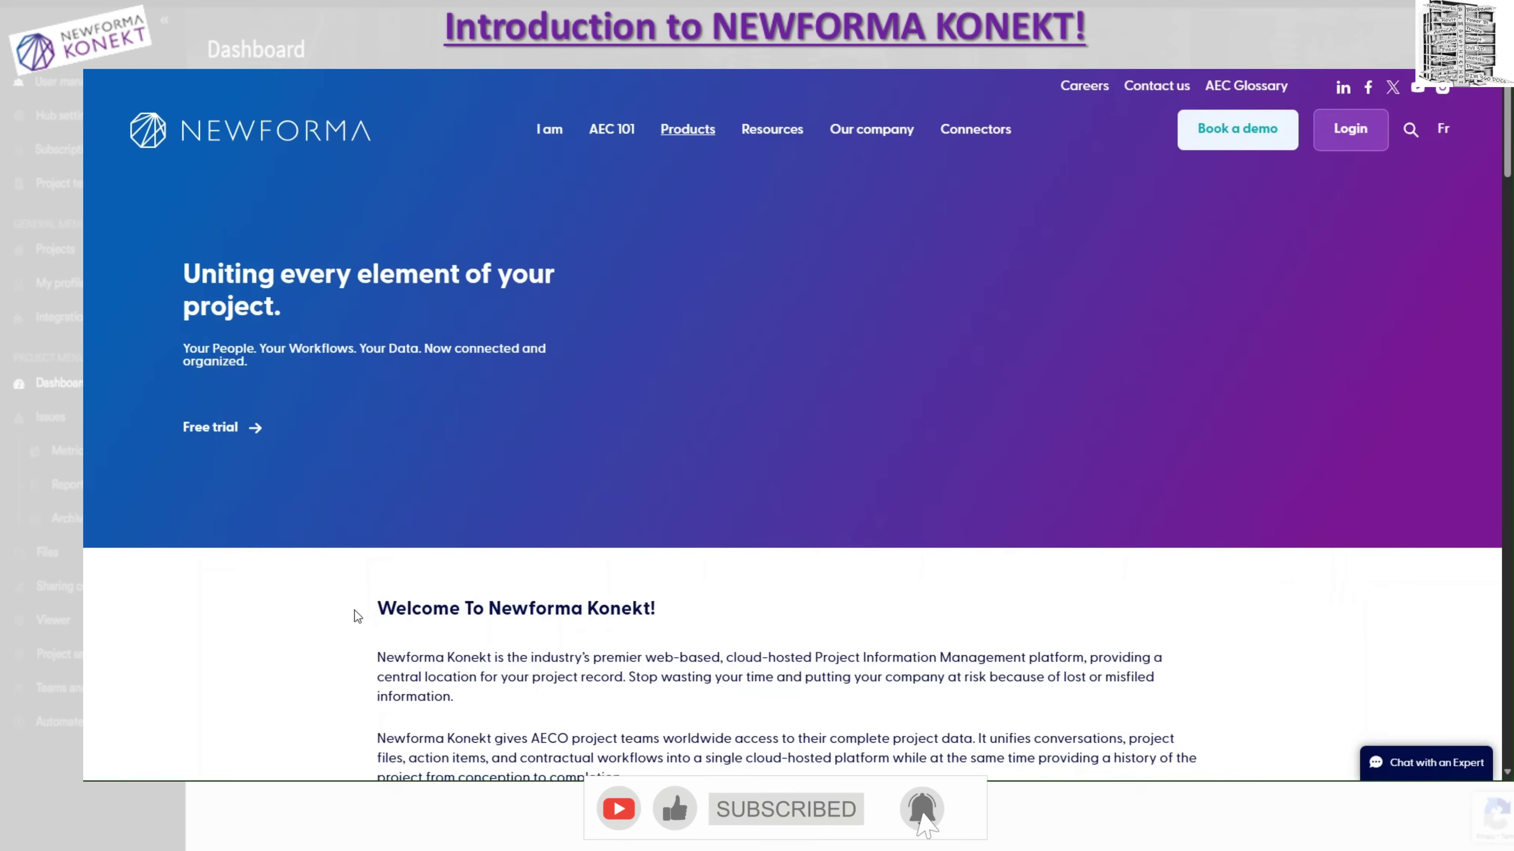
scroll(346, 611, down, 5)
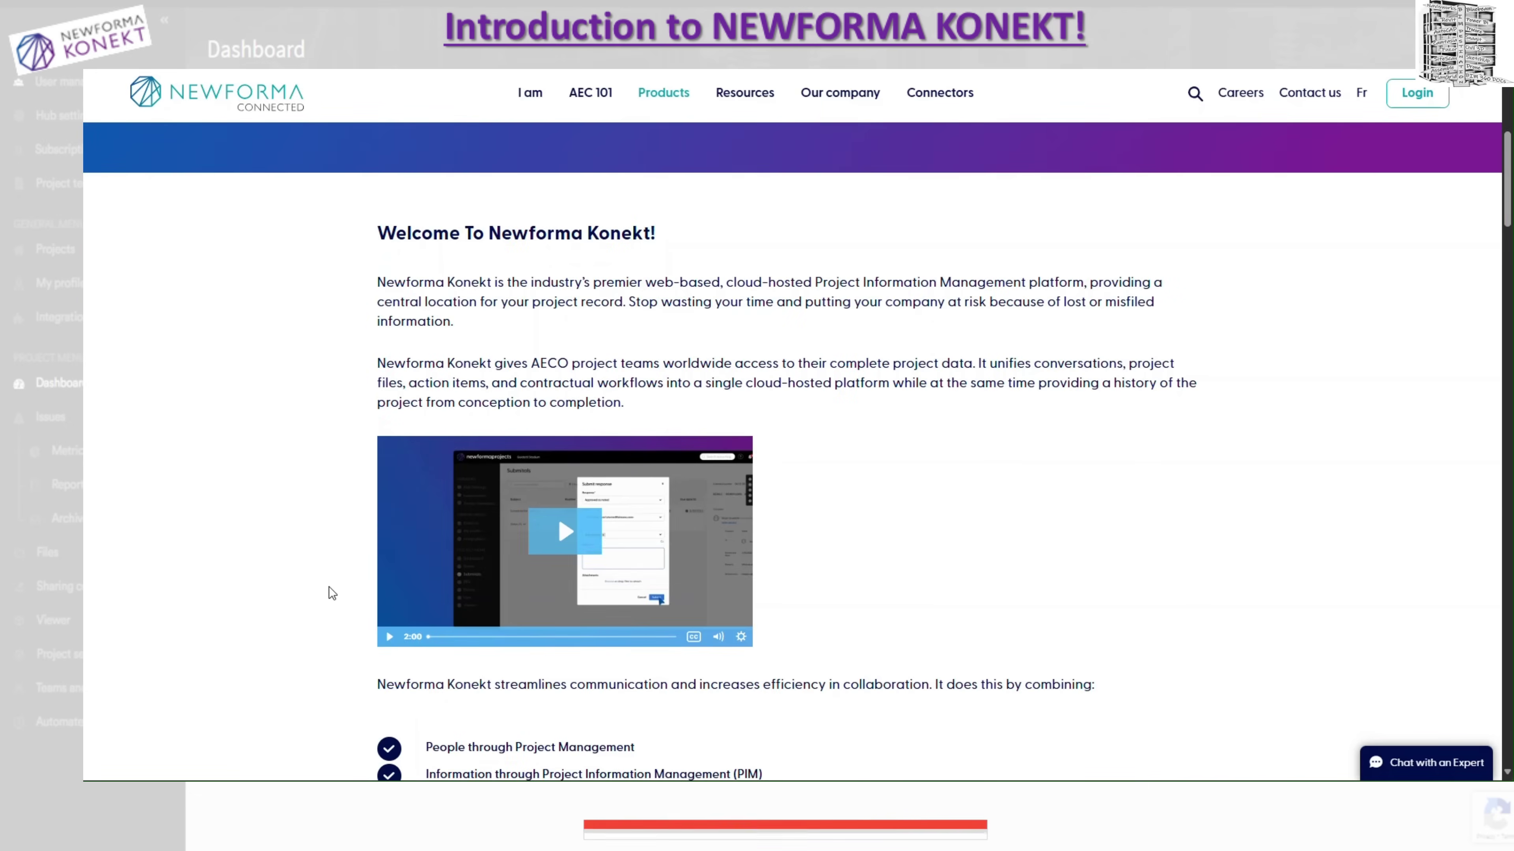
scroll(329, 587, down, 5)
scroll(329, 587, down, 5)
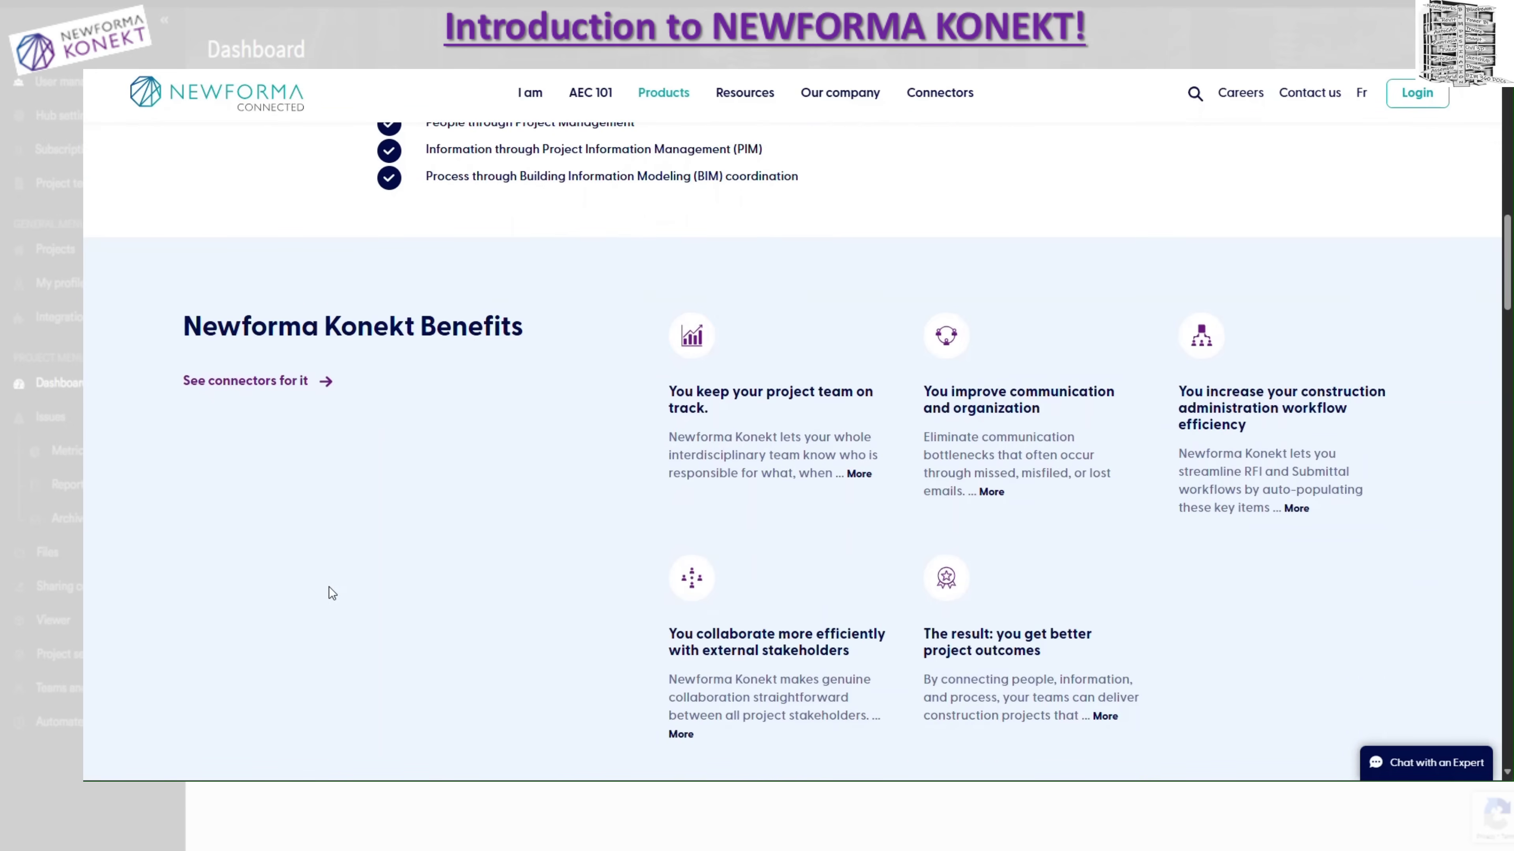
scroll(329, 587, down, 6)
scroll(329, 585, down, 4)
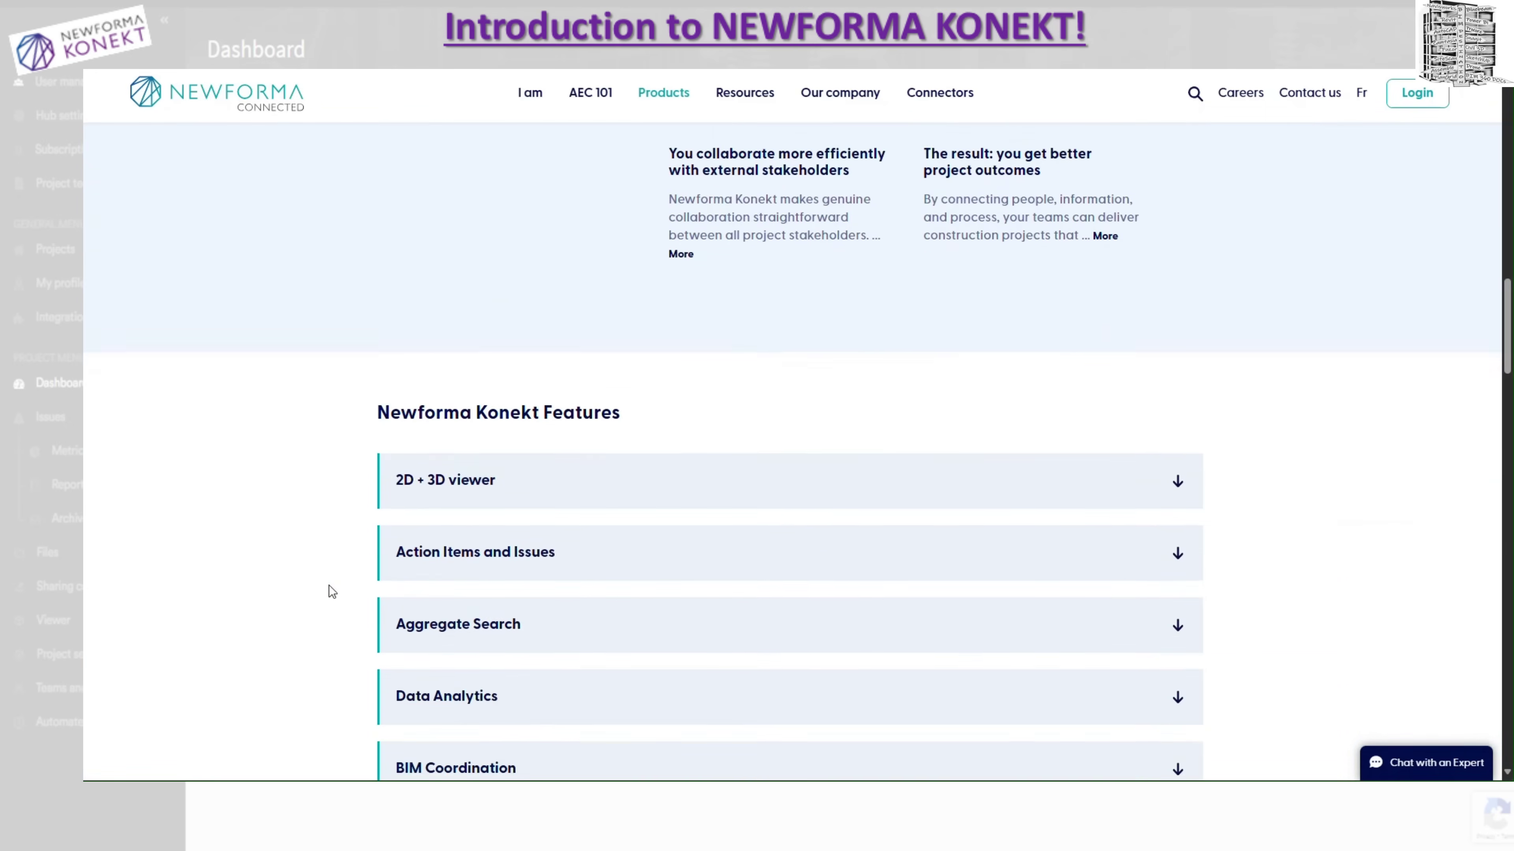
scroll(330, 583, down, 4)
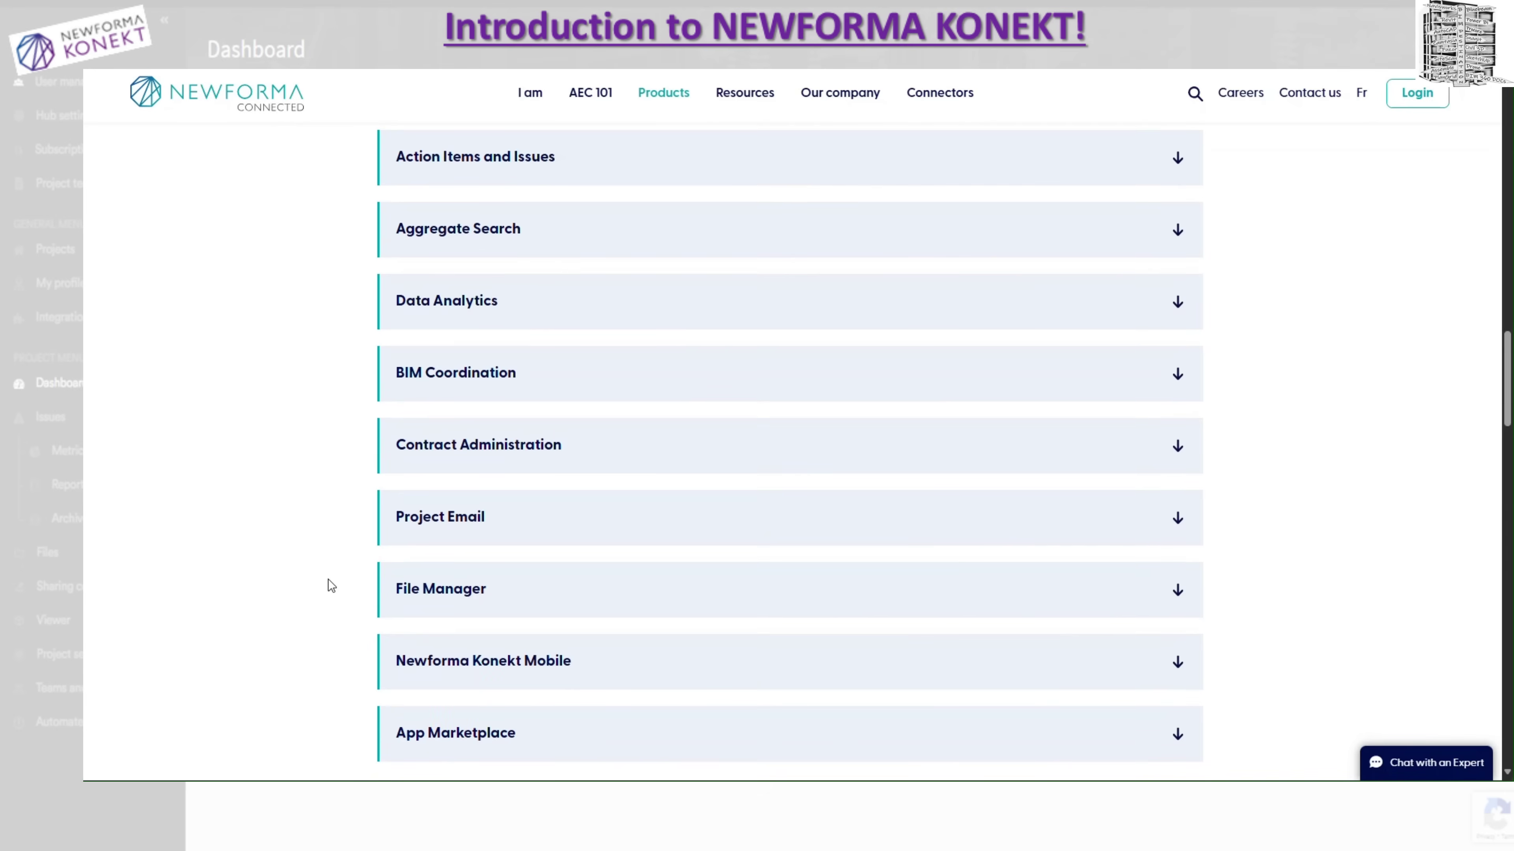
scroll(332, 584, down, 2)
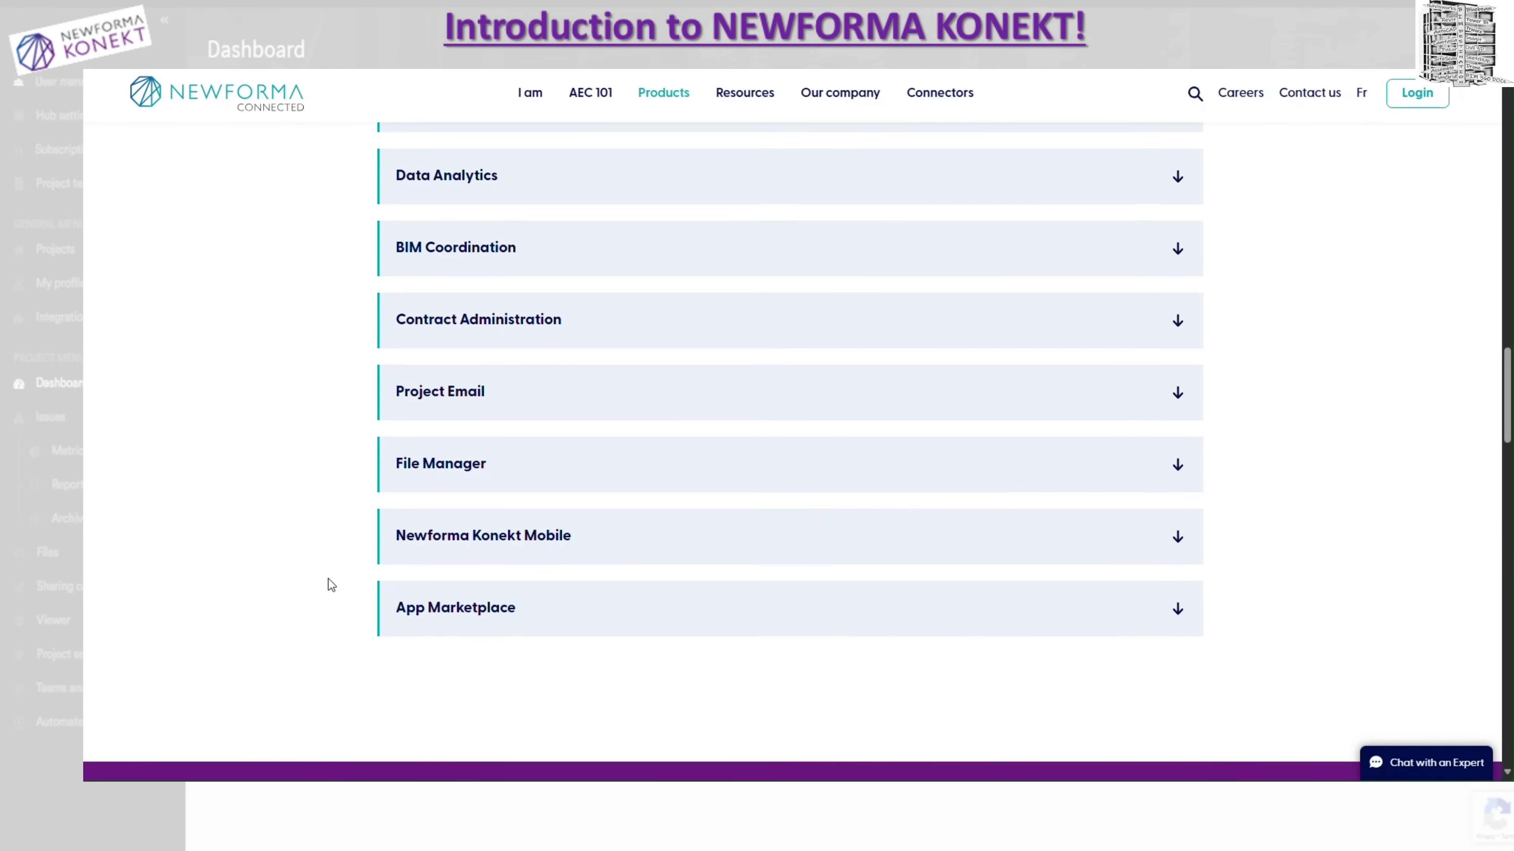
scroll(332, 584, up, 6)
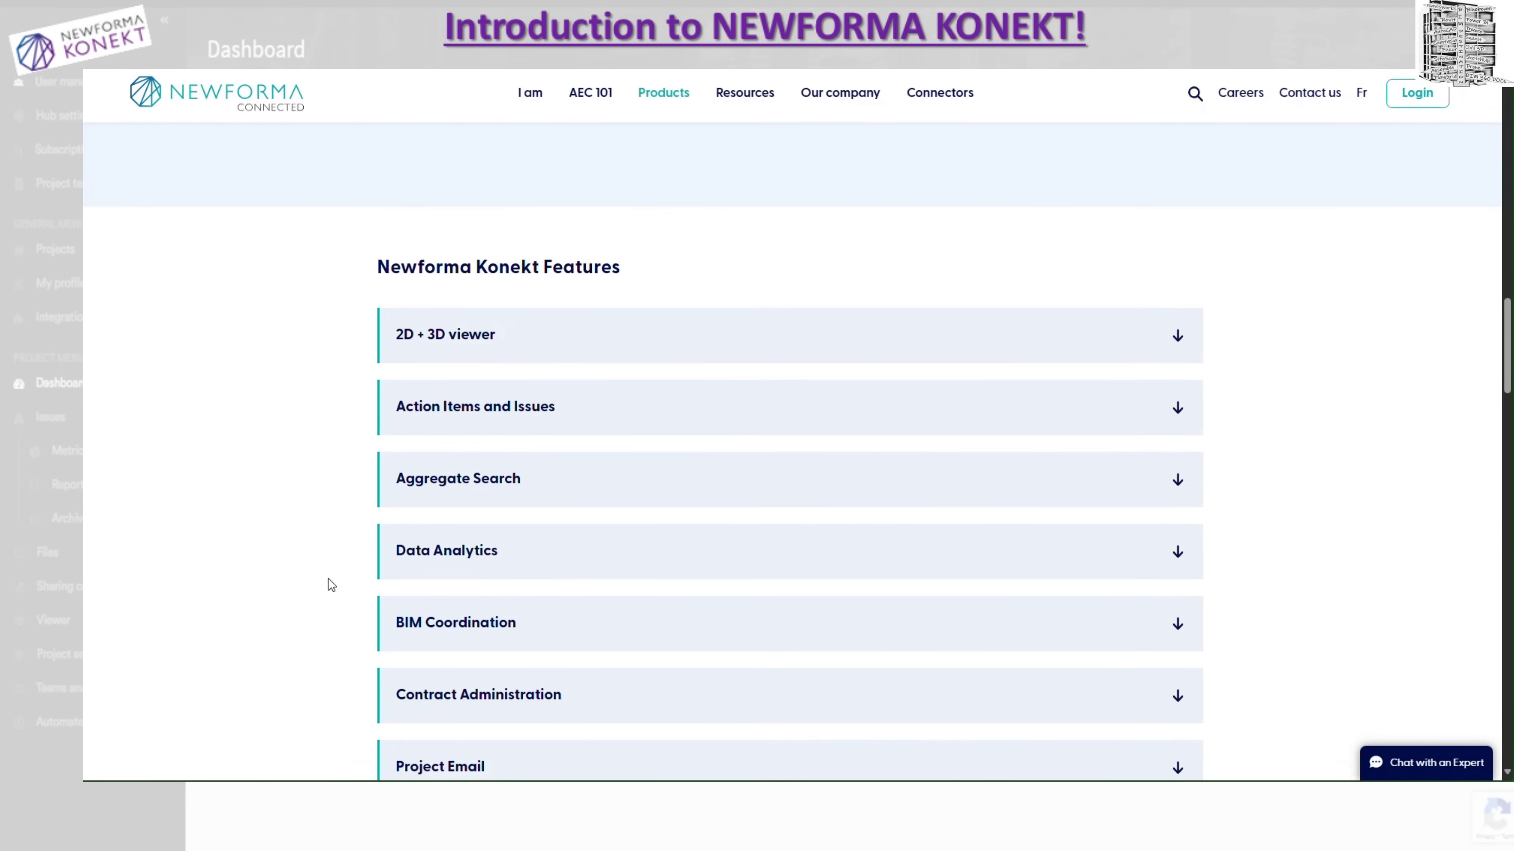
scroll(331, 584, up, 6)
scroll(331, 584, up, 15)
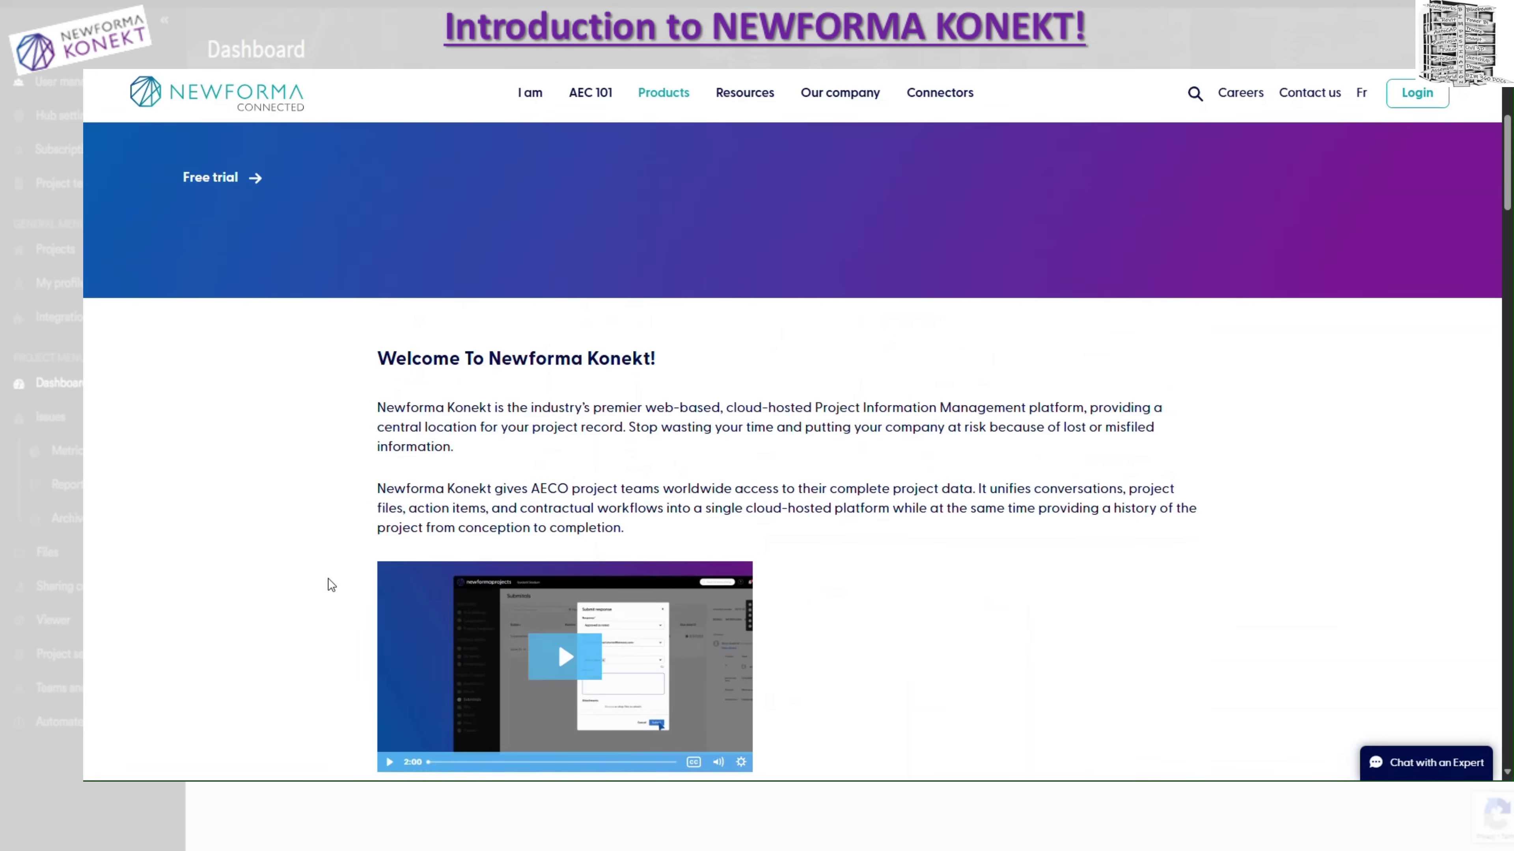
scroll(332, 585, up, 4)
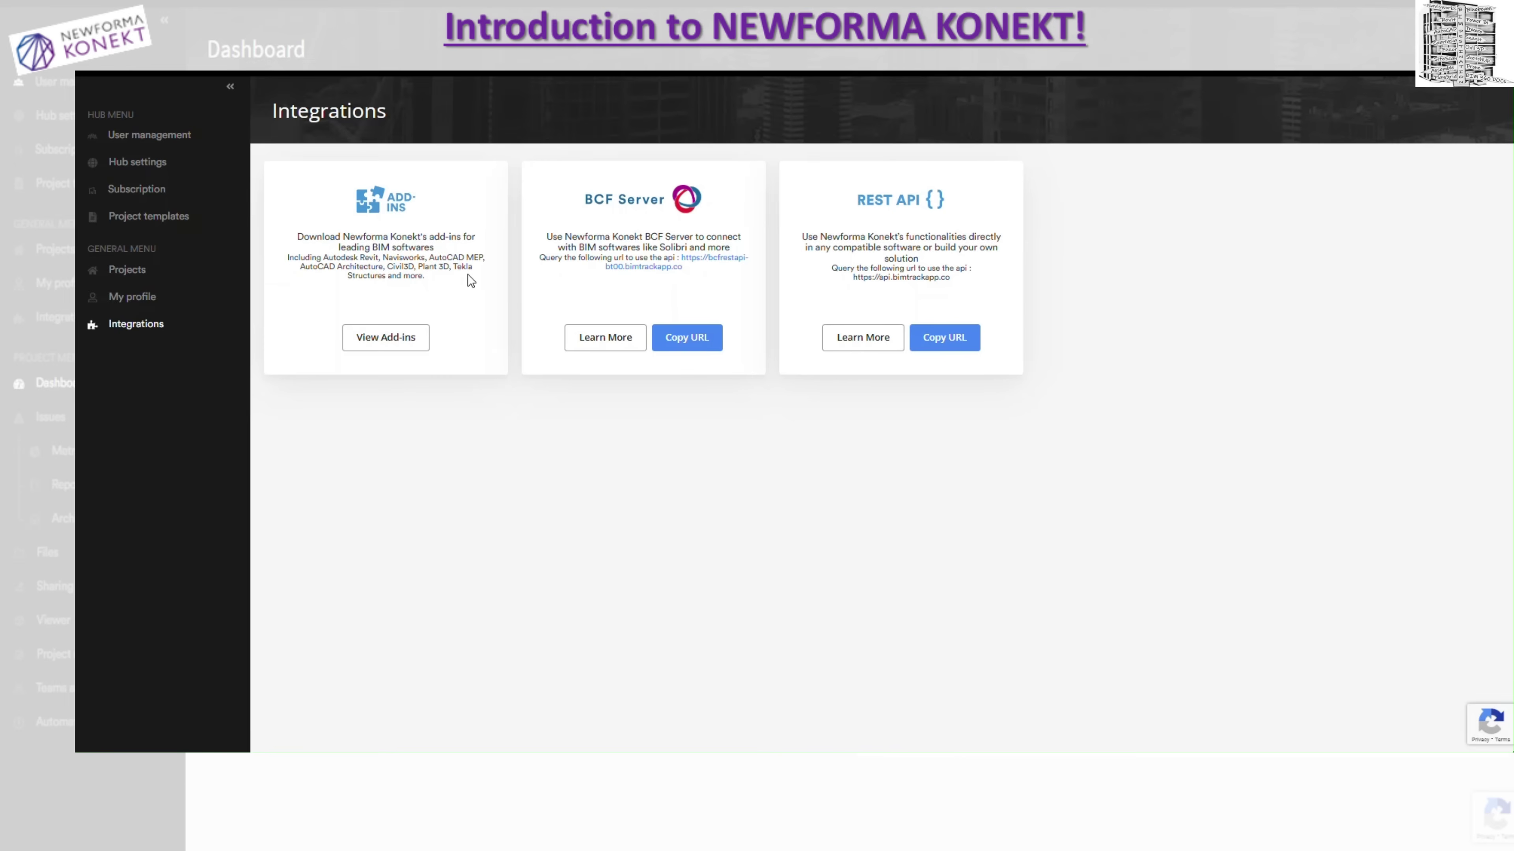
- Open the App Marketplace from the Add-ins card and browse the connector listings
click(398, 343)
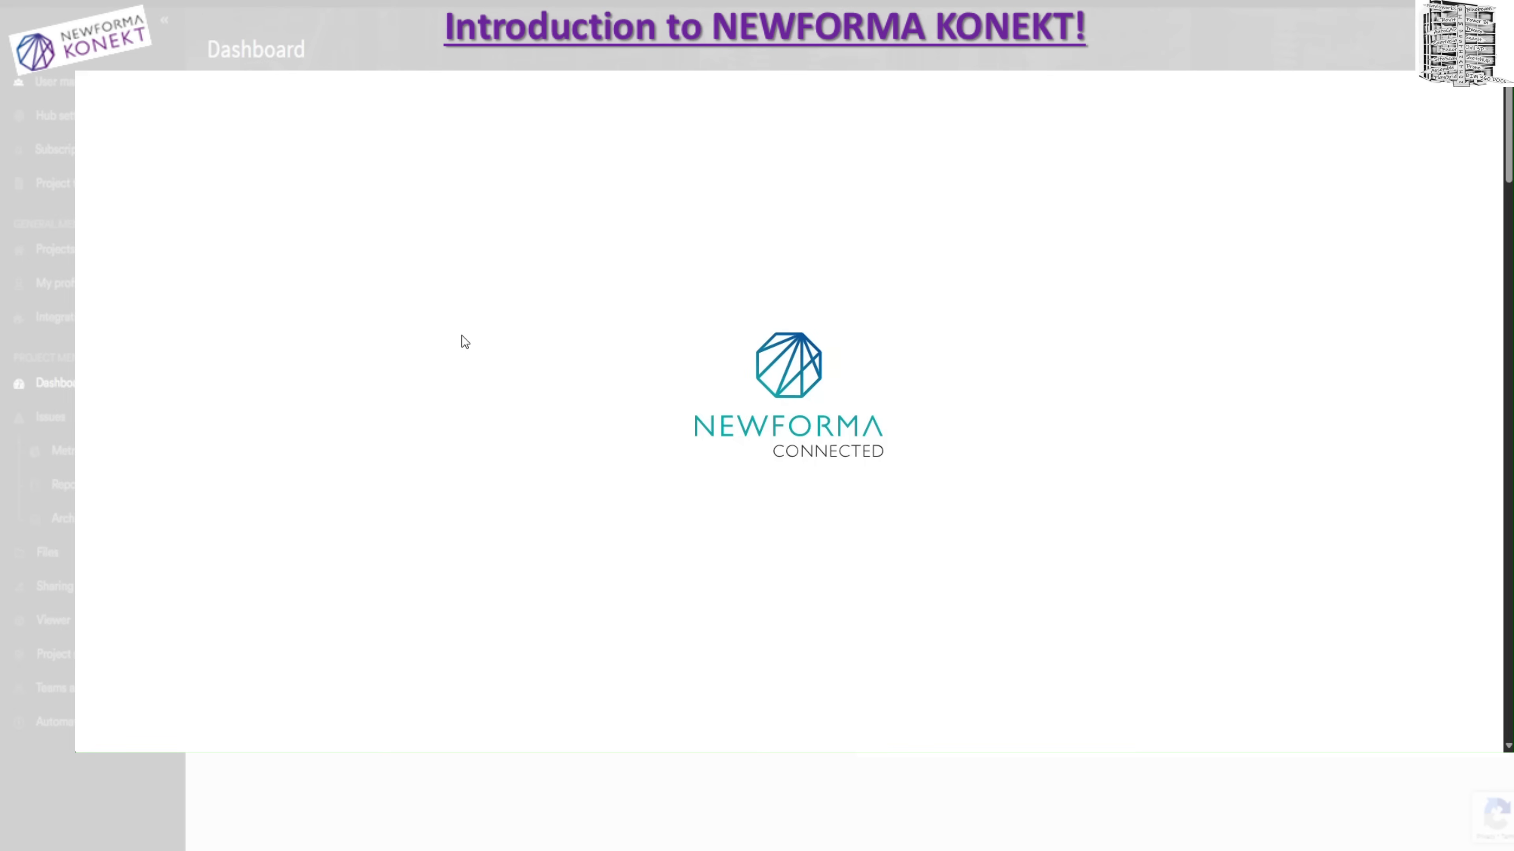
scroll(418, 316, down, 2)
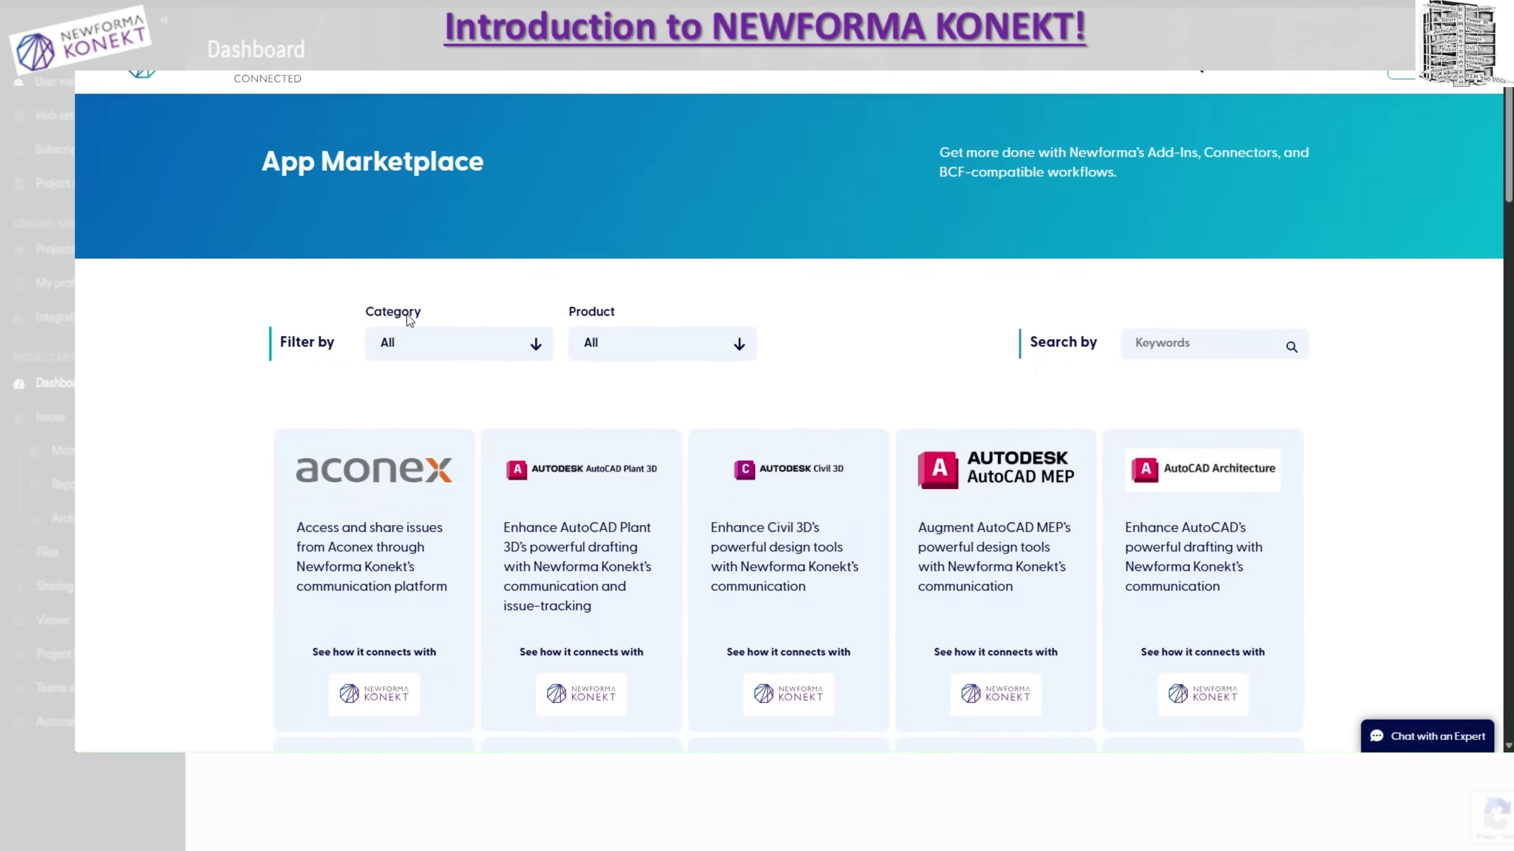
scroll(407, 314, down, 4)
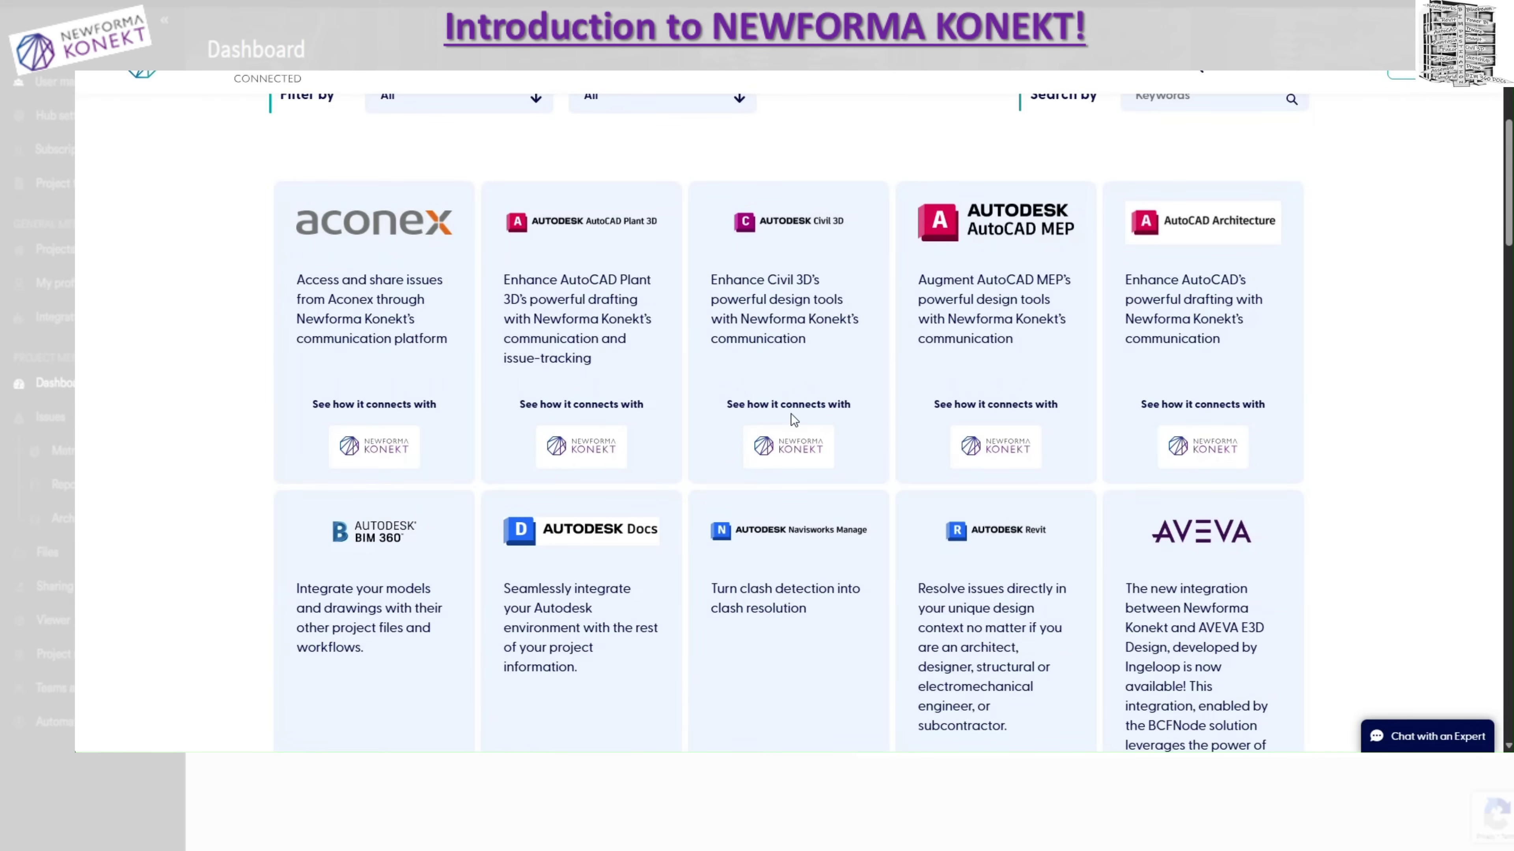
scroll(791, 416, down, 2)
scroll(792, 416, down, 6)
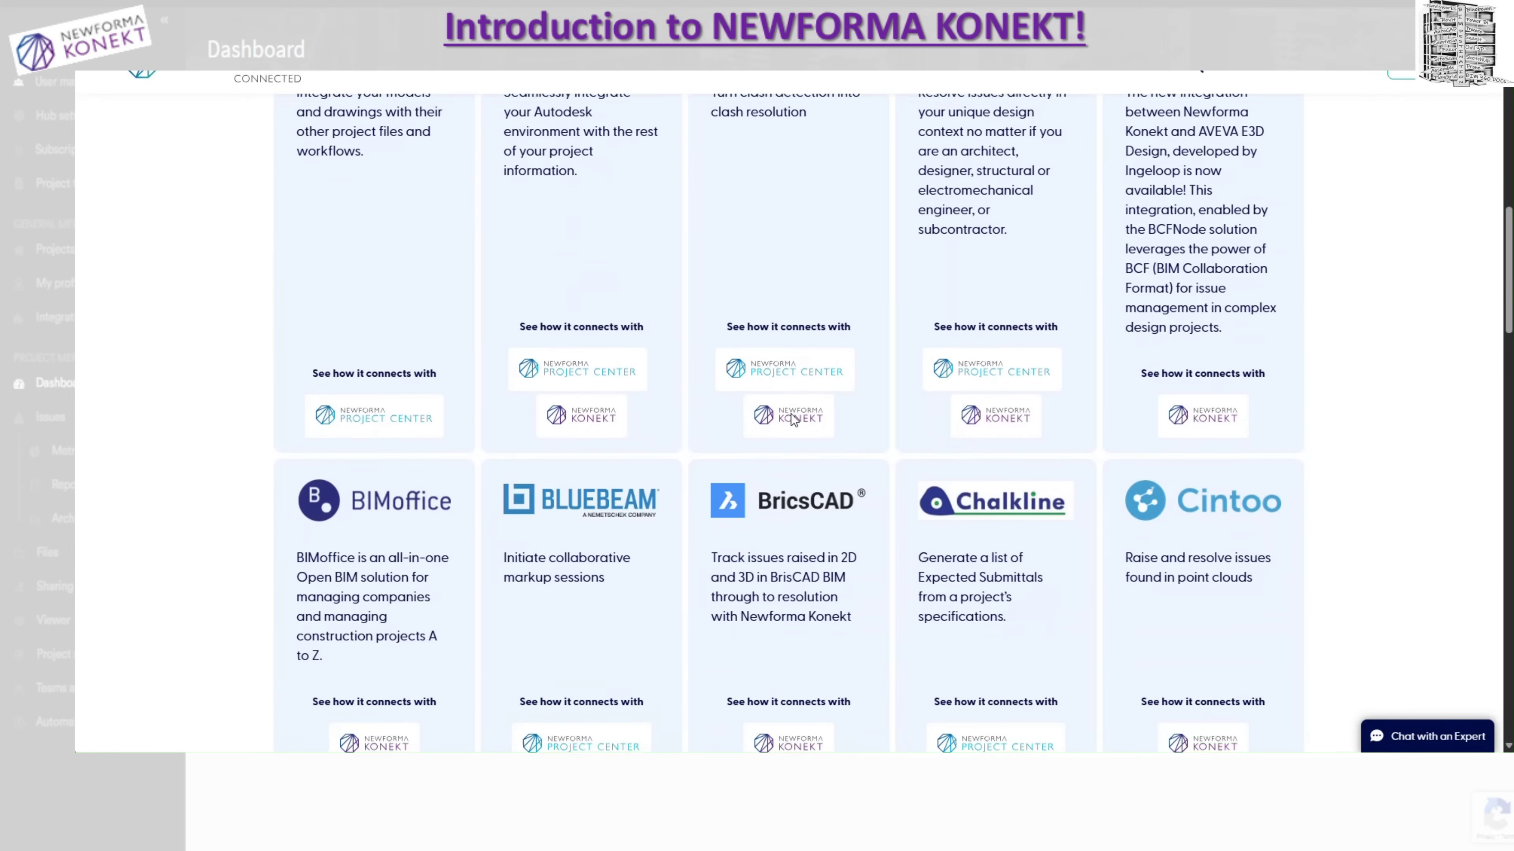
scroll(793, 417, down, 4)
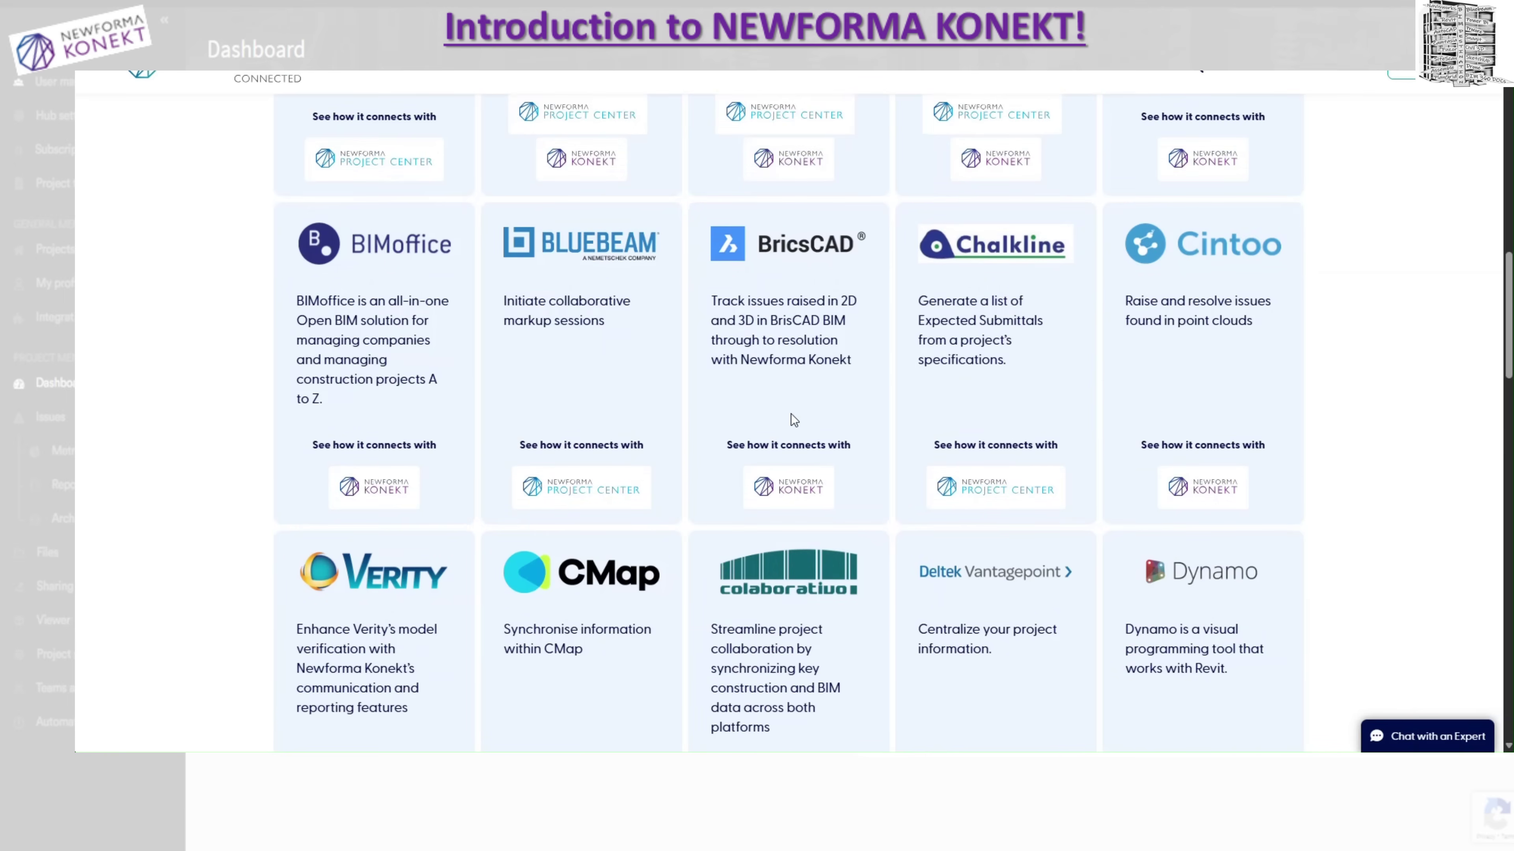
scroll(791, 415, down, 6)
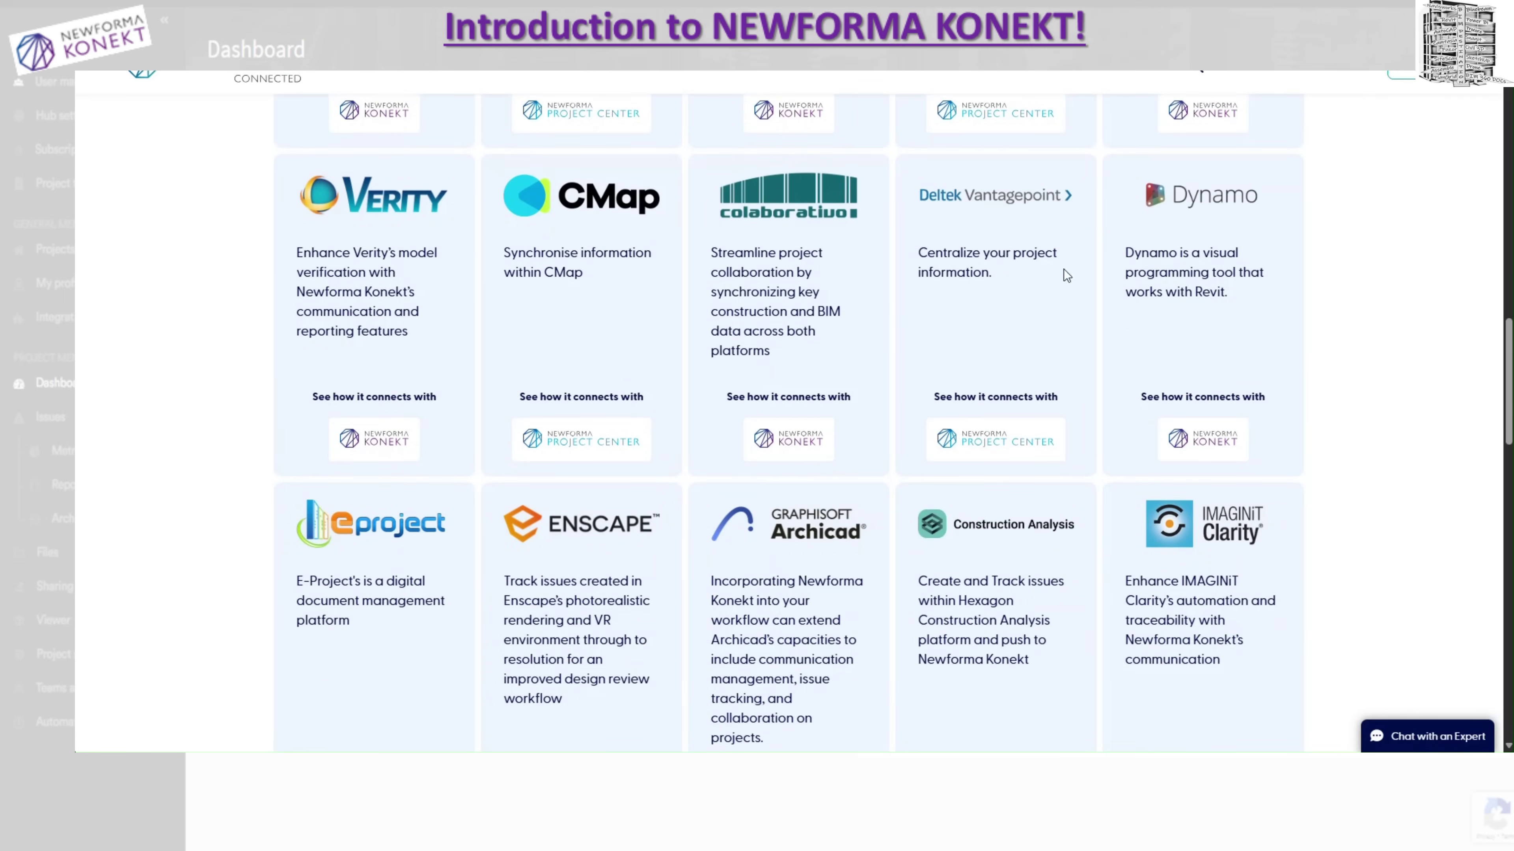
scroll(785, 429, down, 11)
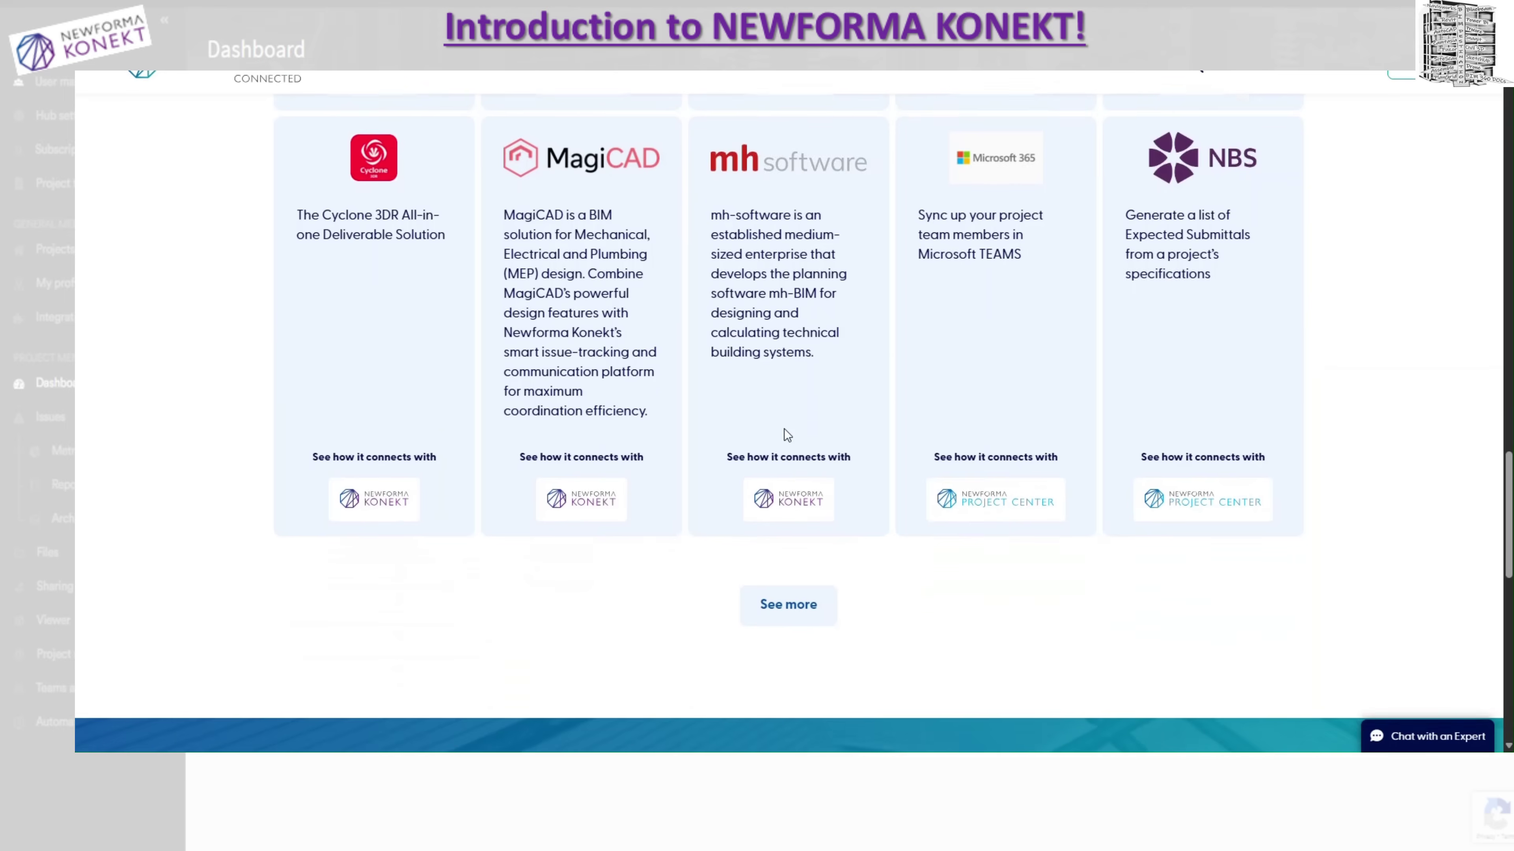
scroll(785, 428, down, 2)
- Load the remaining connector cards with See more and look through them
click(788, 479)
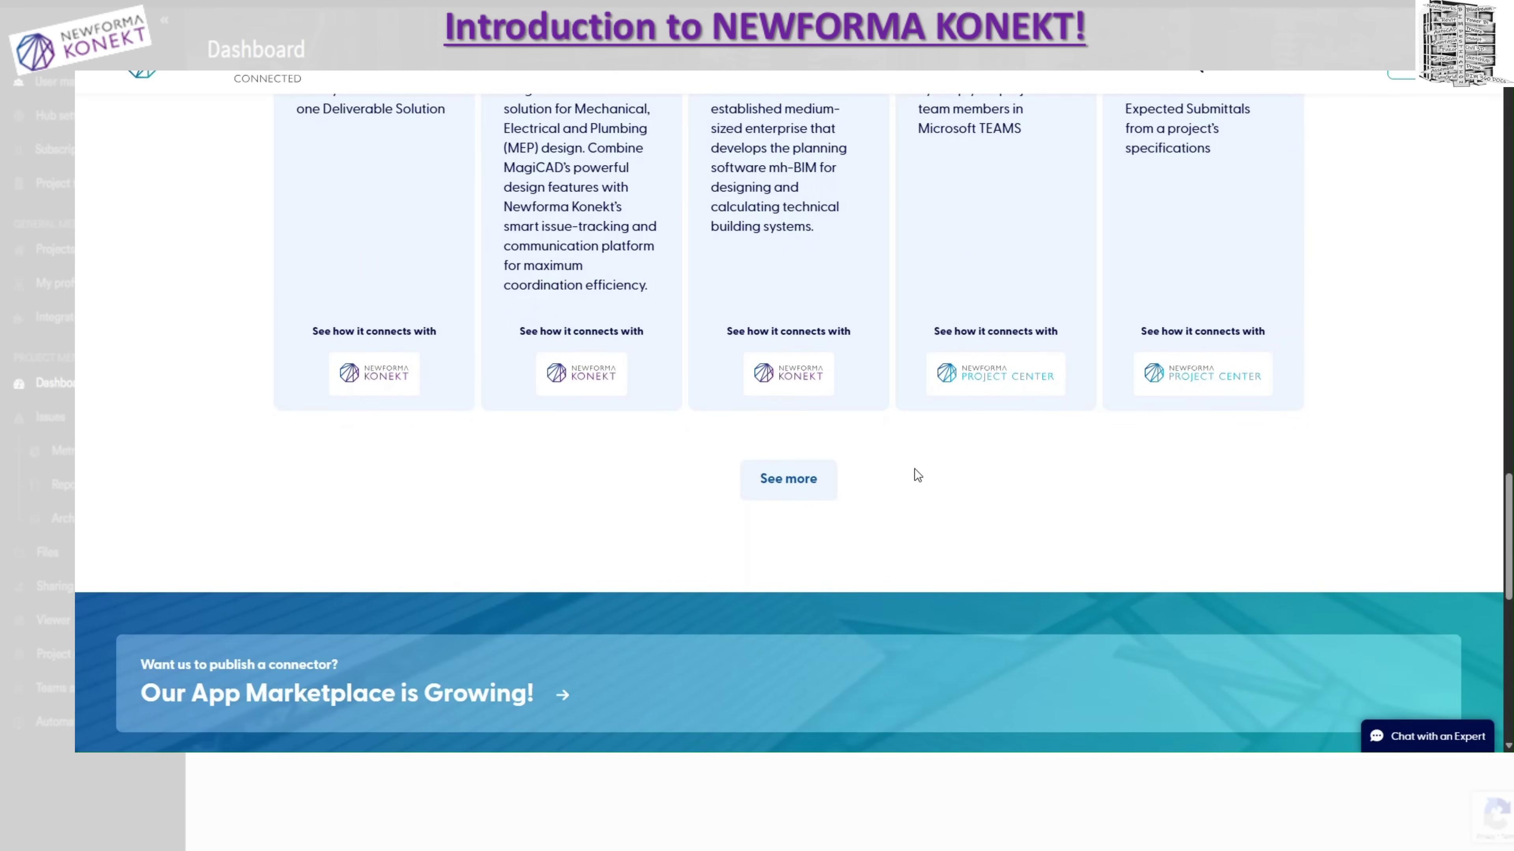
scroll(909, 467, down, 7)
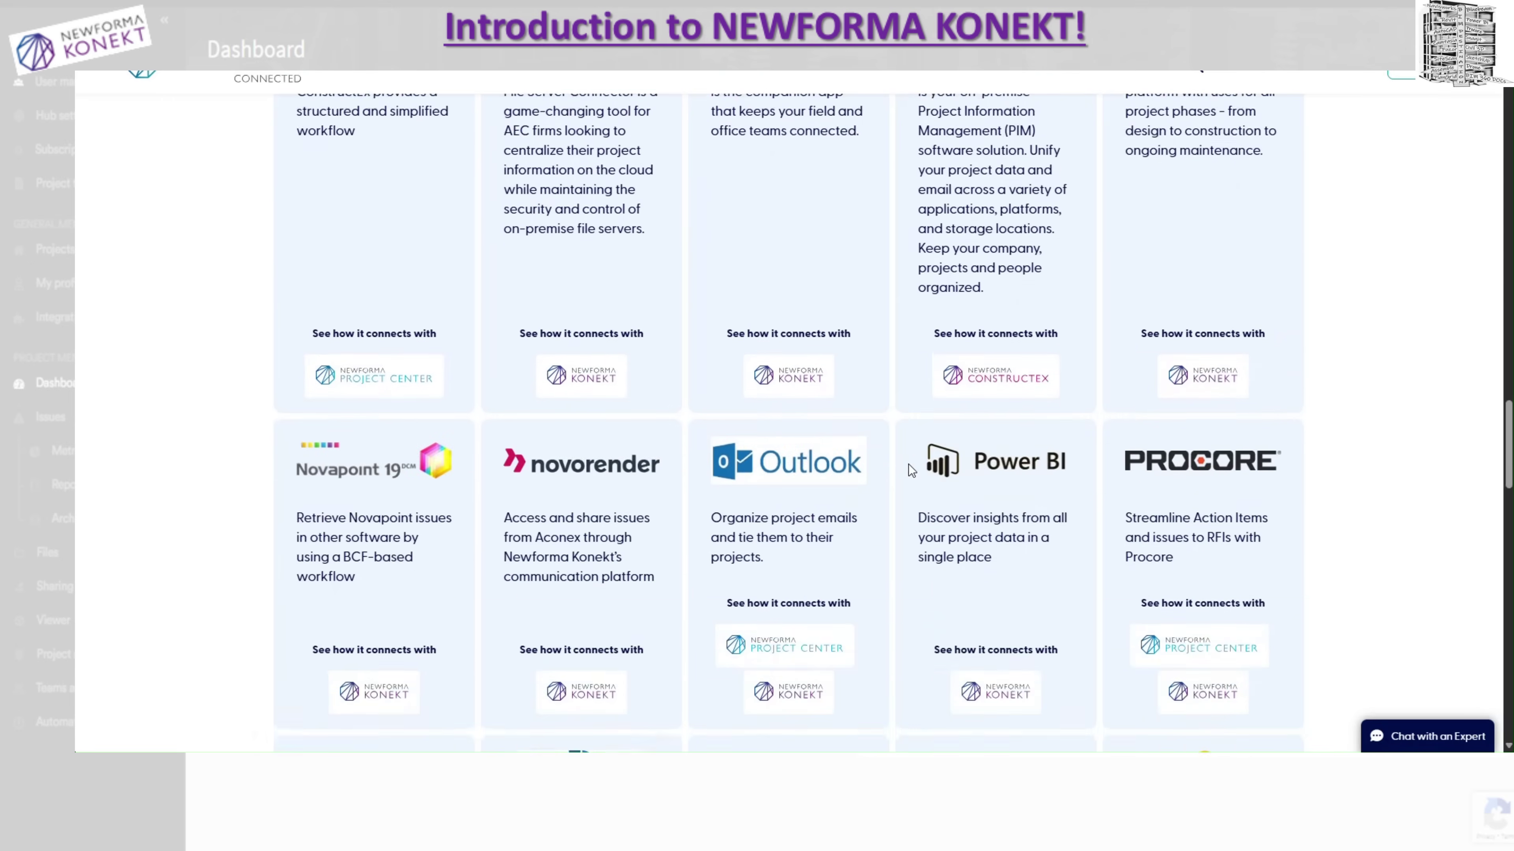
scroll(907, 463, down, 10)
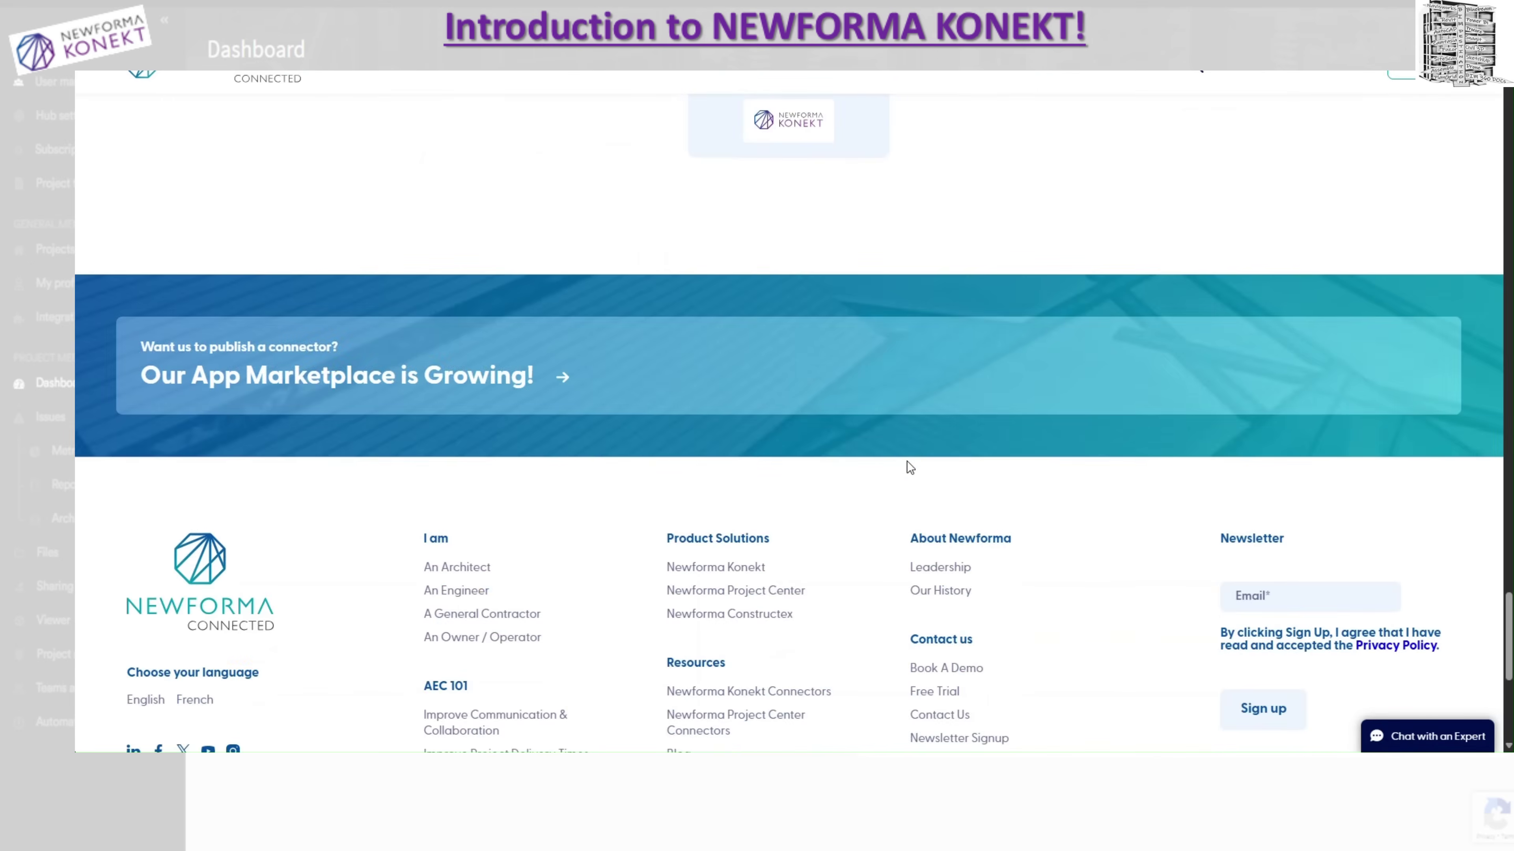
scroll(907, 461, down, 15)
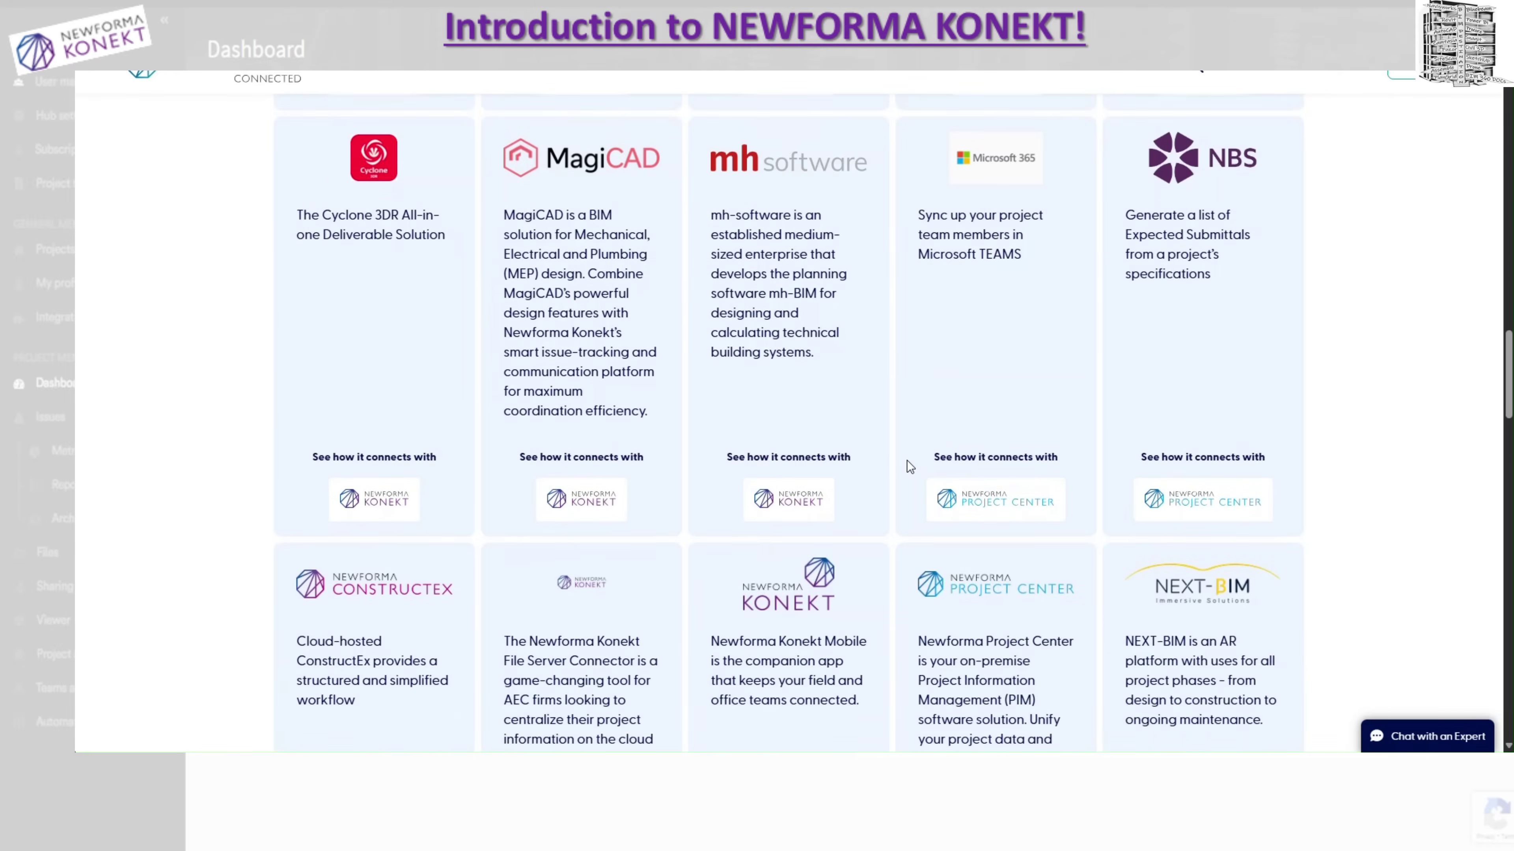
scroll(907, 460, down, 10)
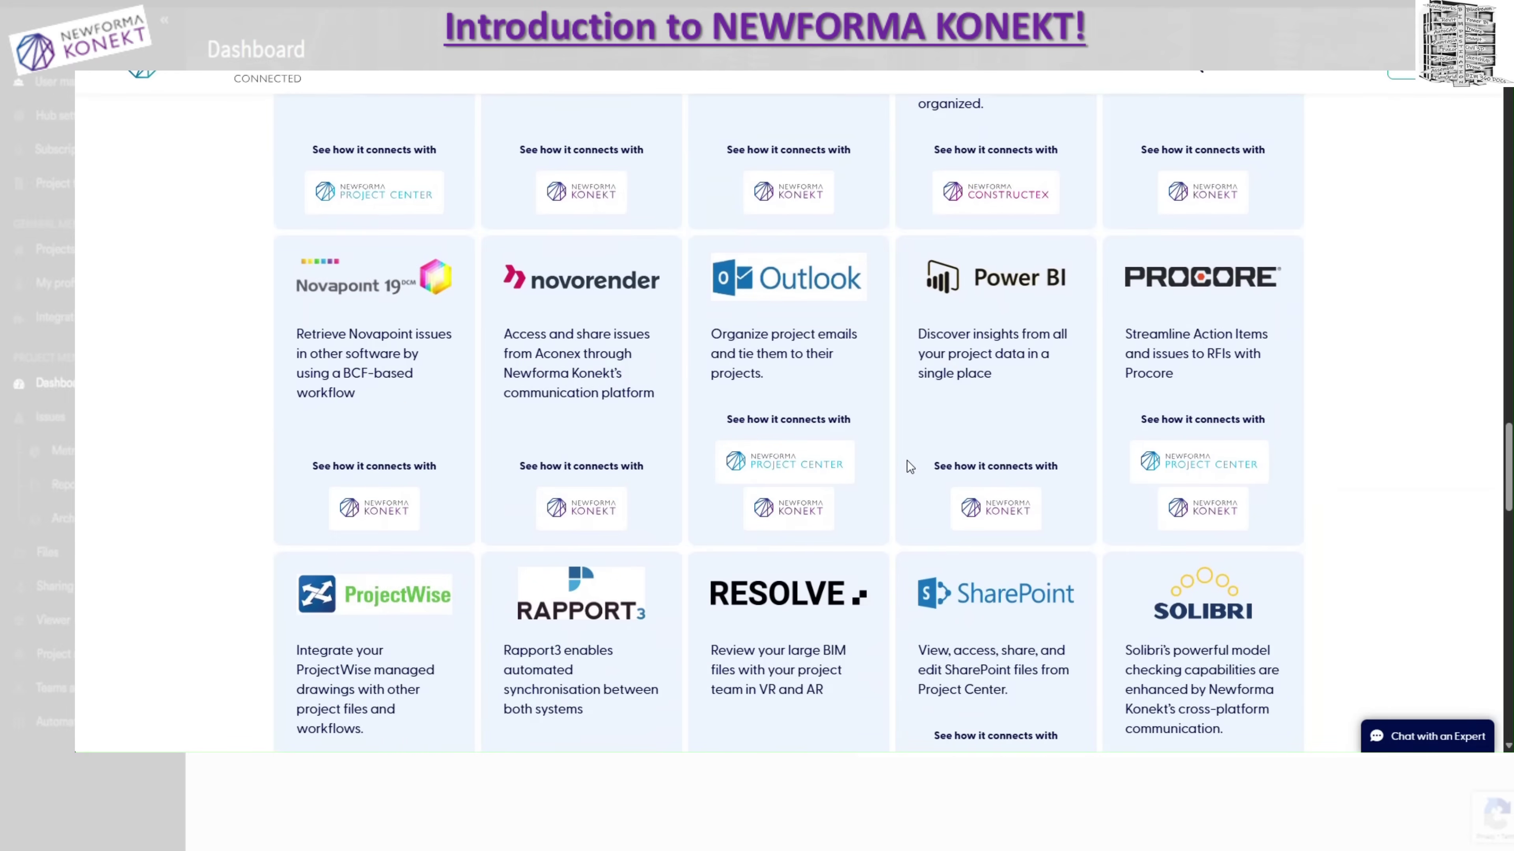
scroll(908, 466, down, 8)
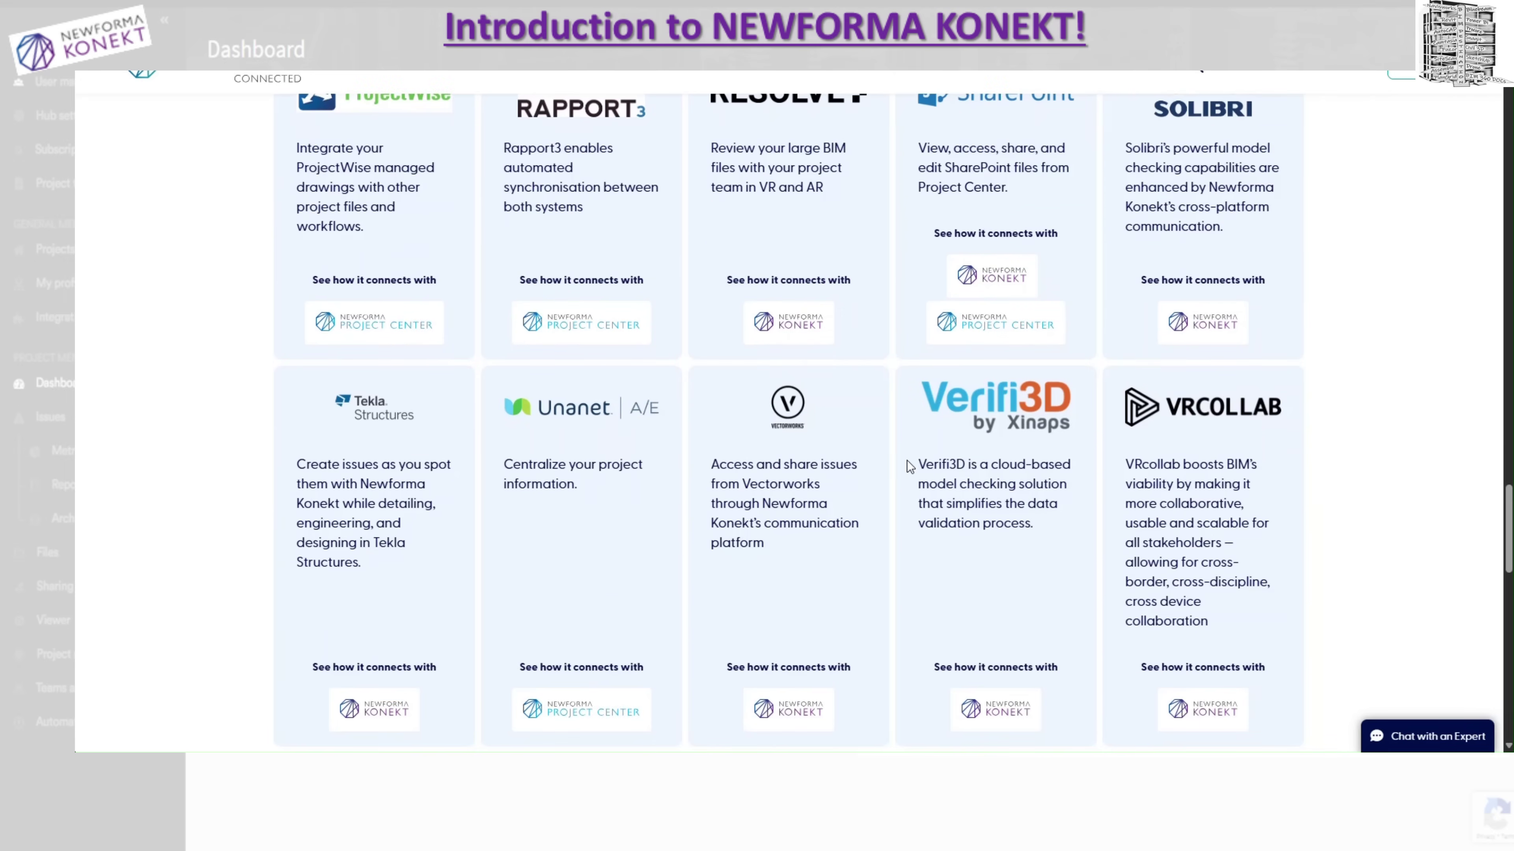
scroll(909, 465, up, 20)
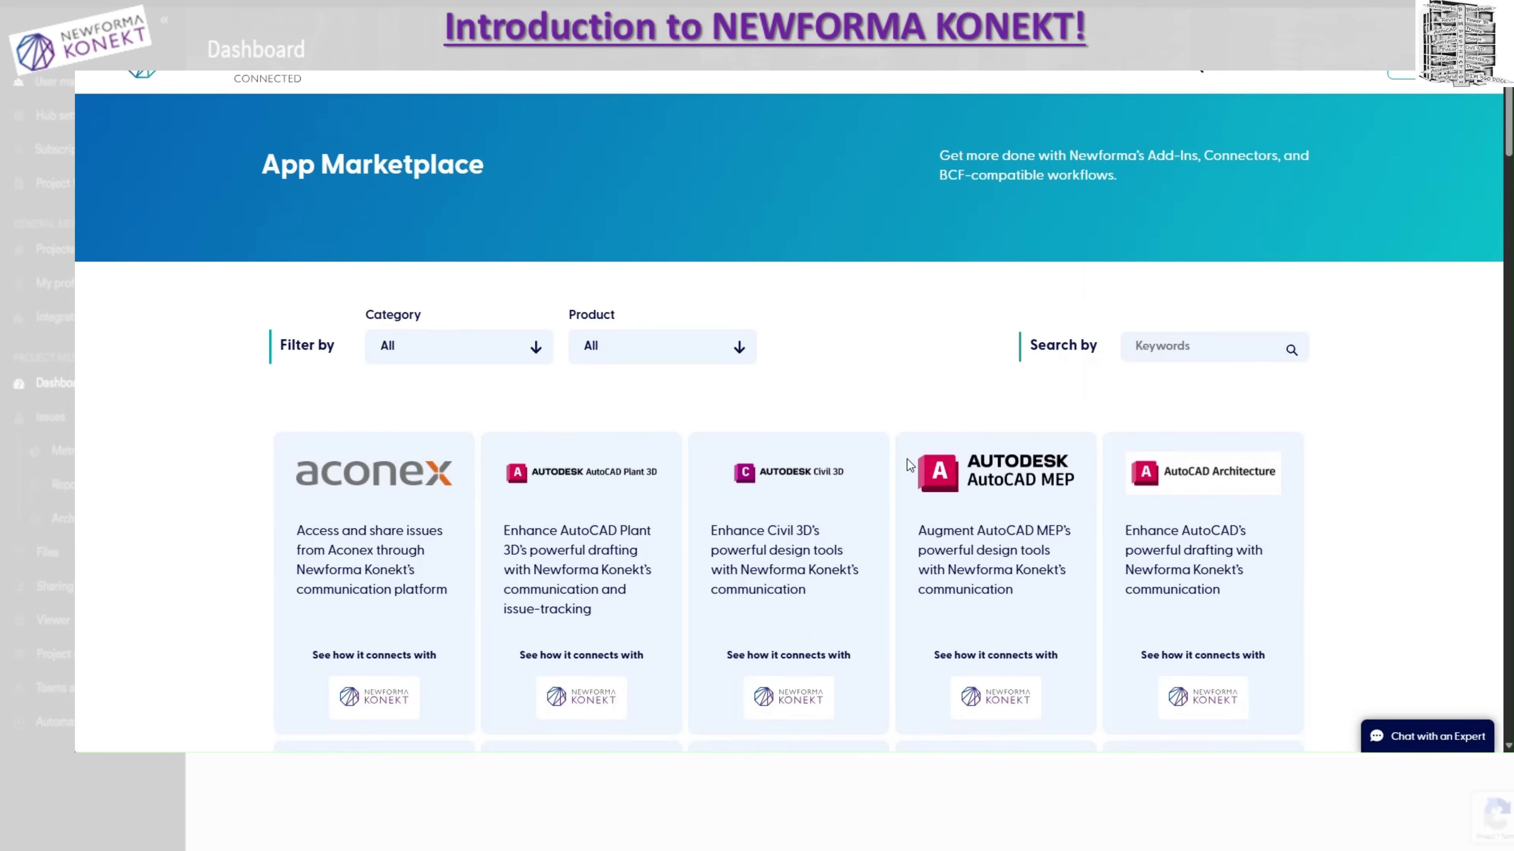
- Search the marketplace keywords for 'Navisworks'
click(1174, 349)
text(Nv)
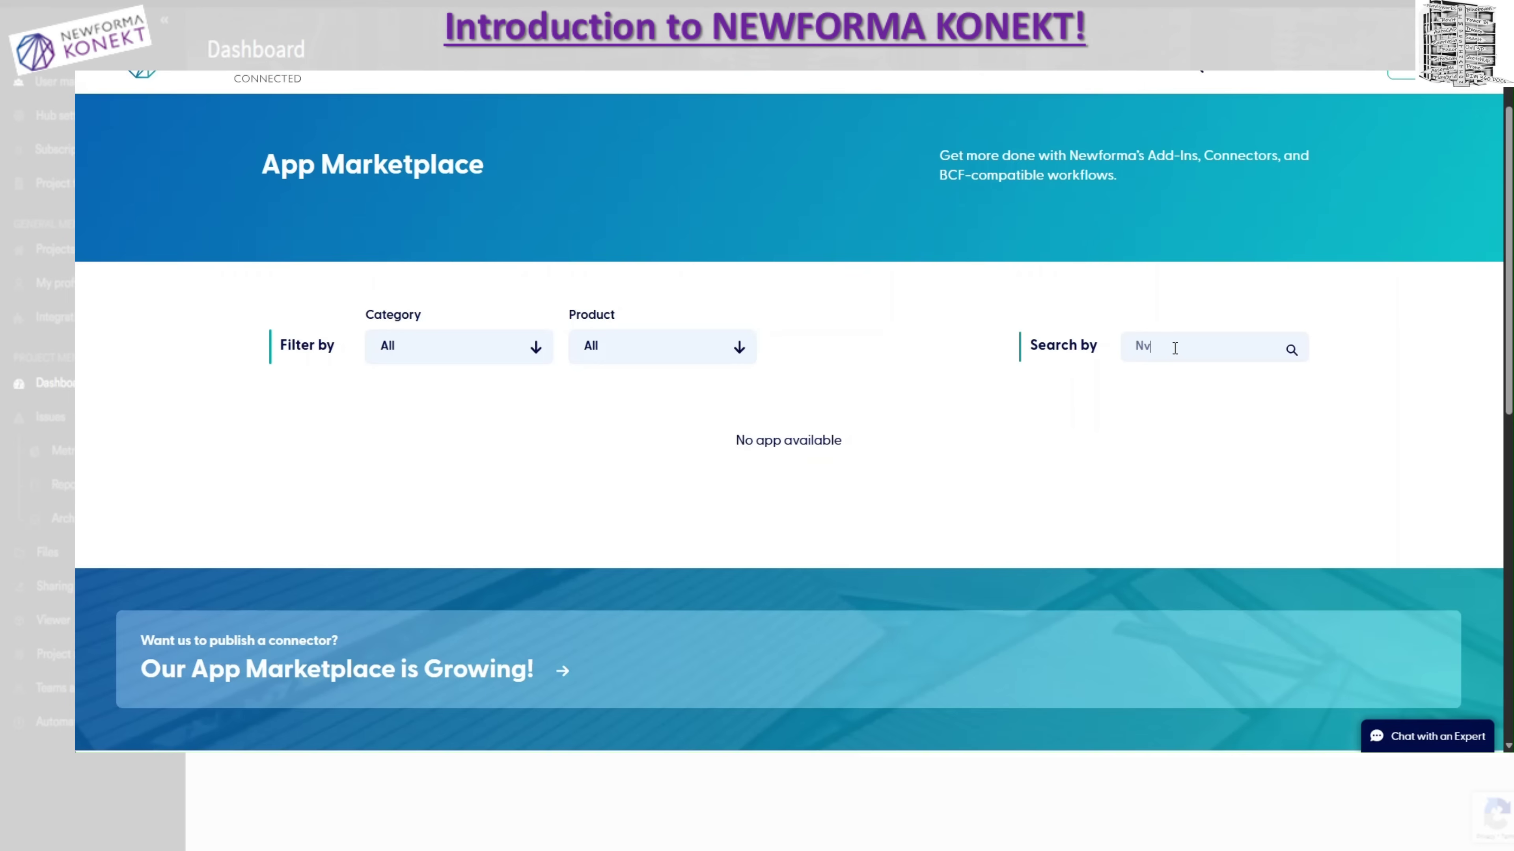
key(BackSpace)
text(avisworks)
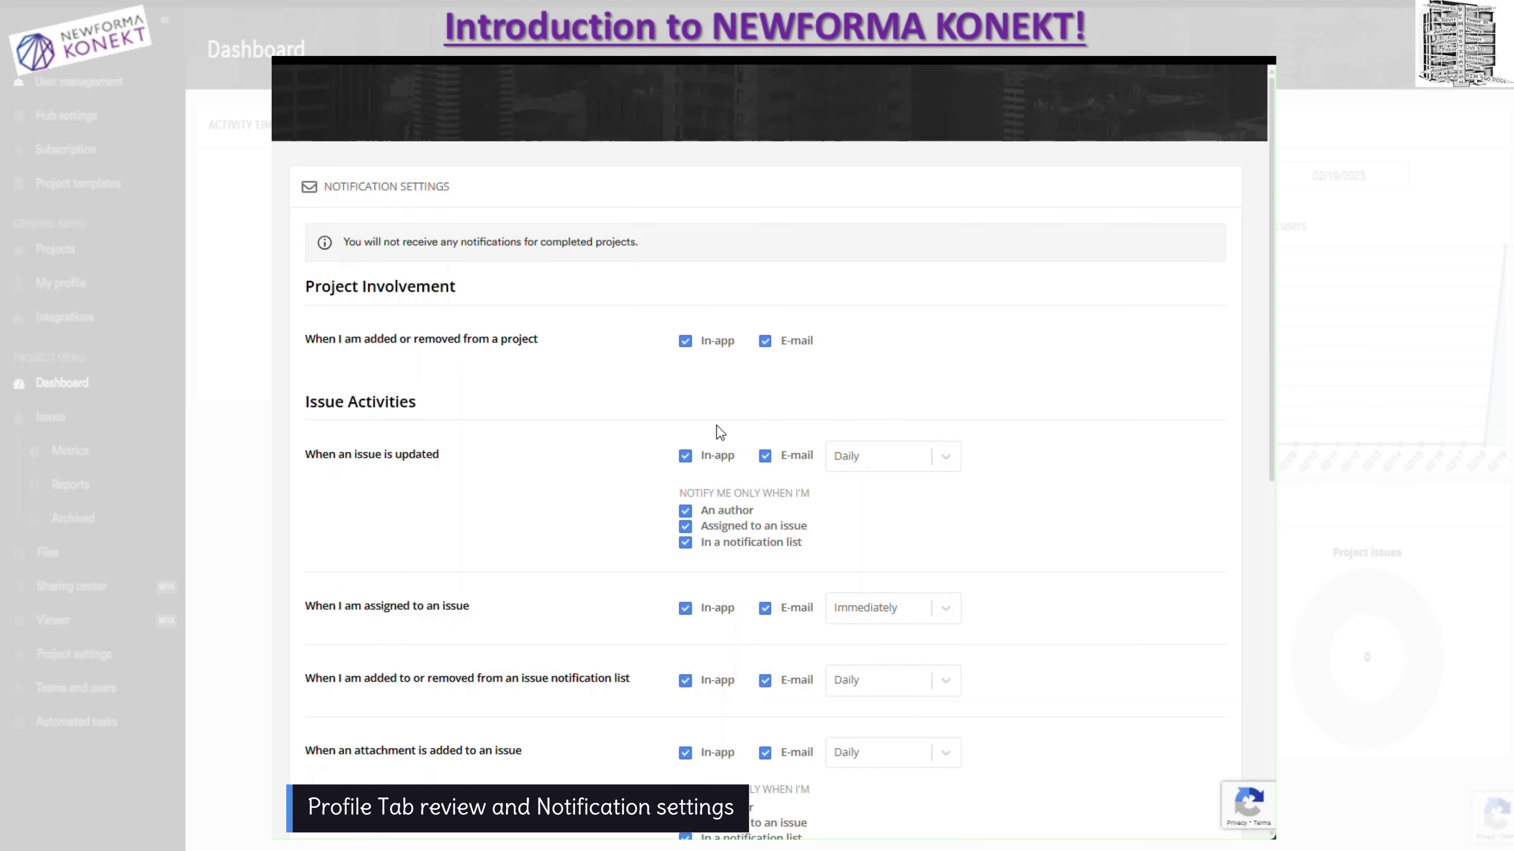
- Review the issue-update e-mail frequency options, leaving it at Daily
scroll(717, 425, down, 2)
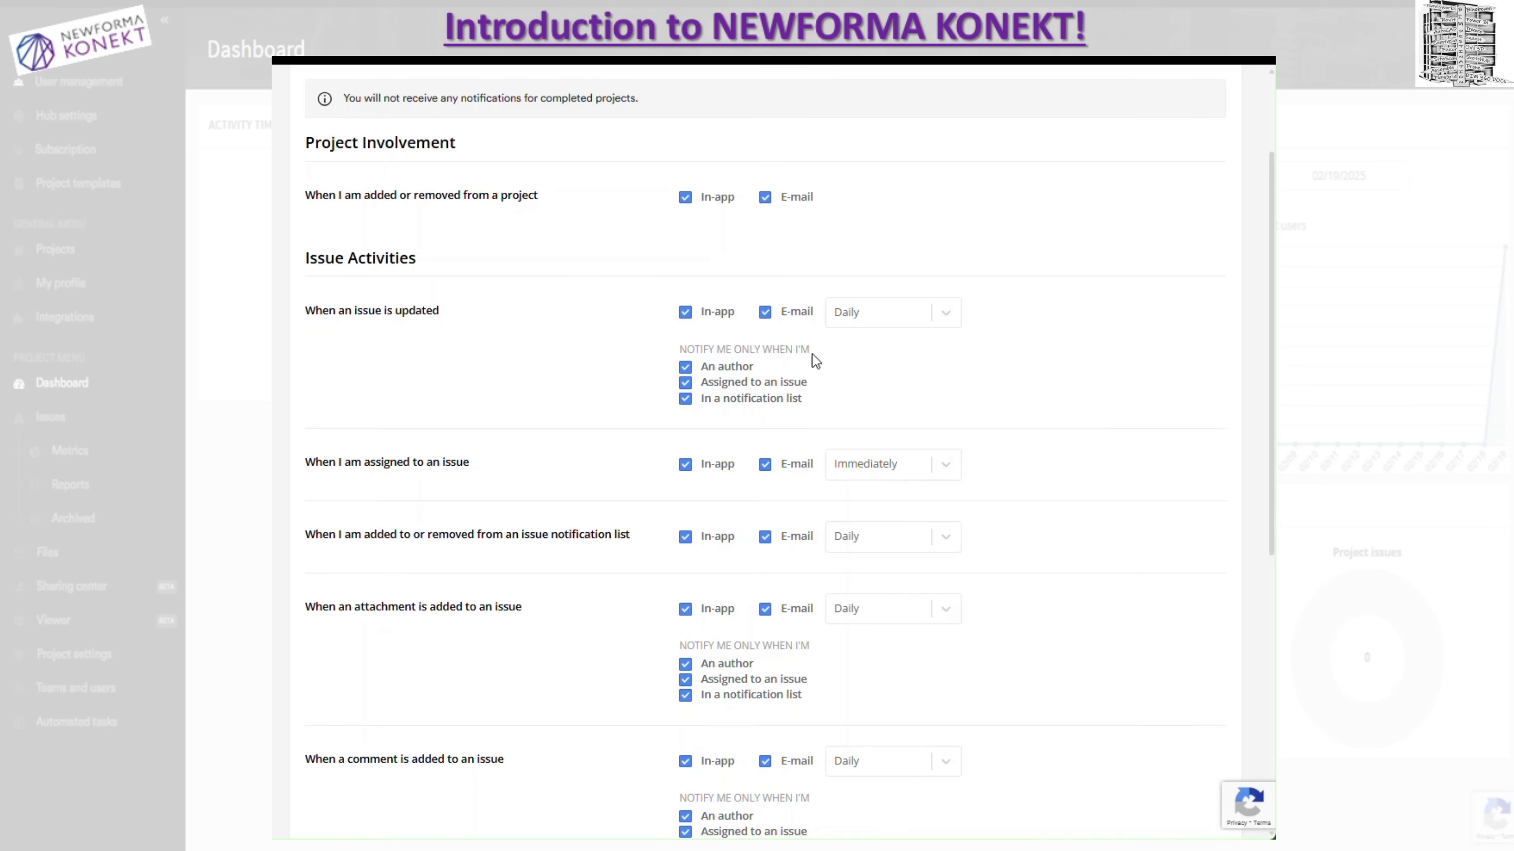
click(957, 313)
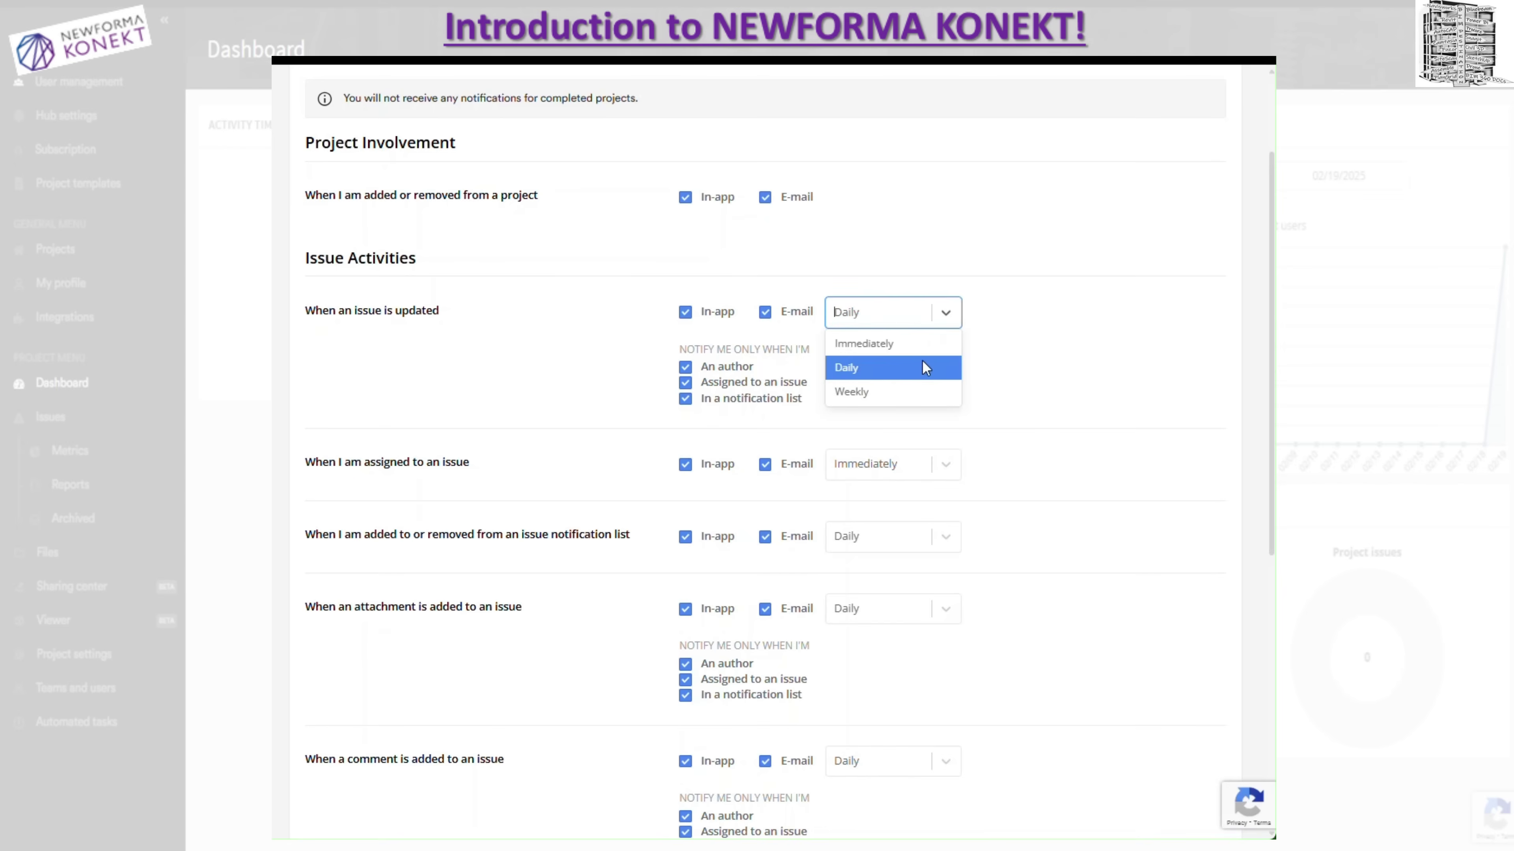
click(1029, 353)
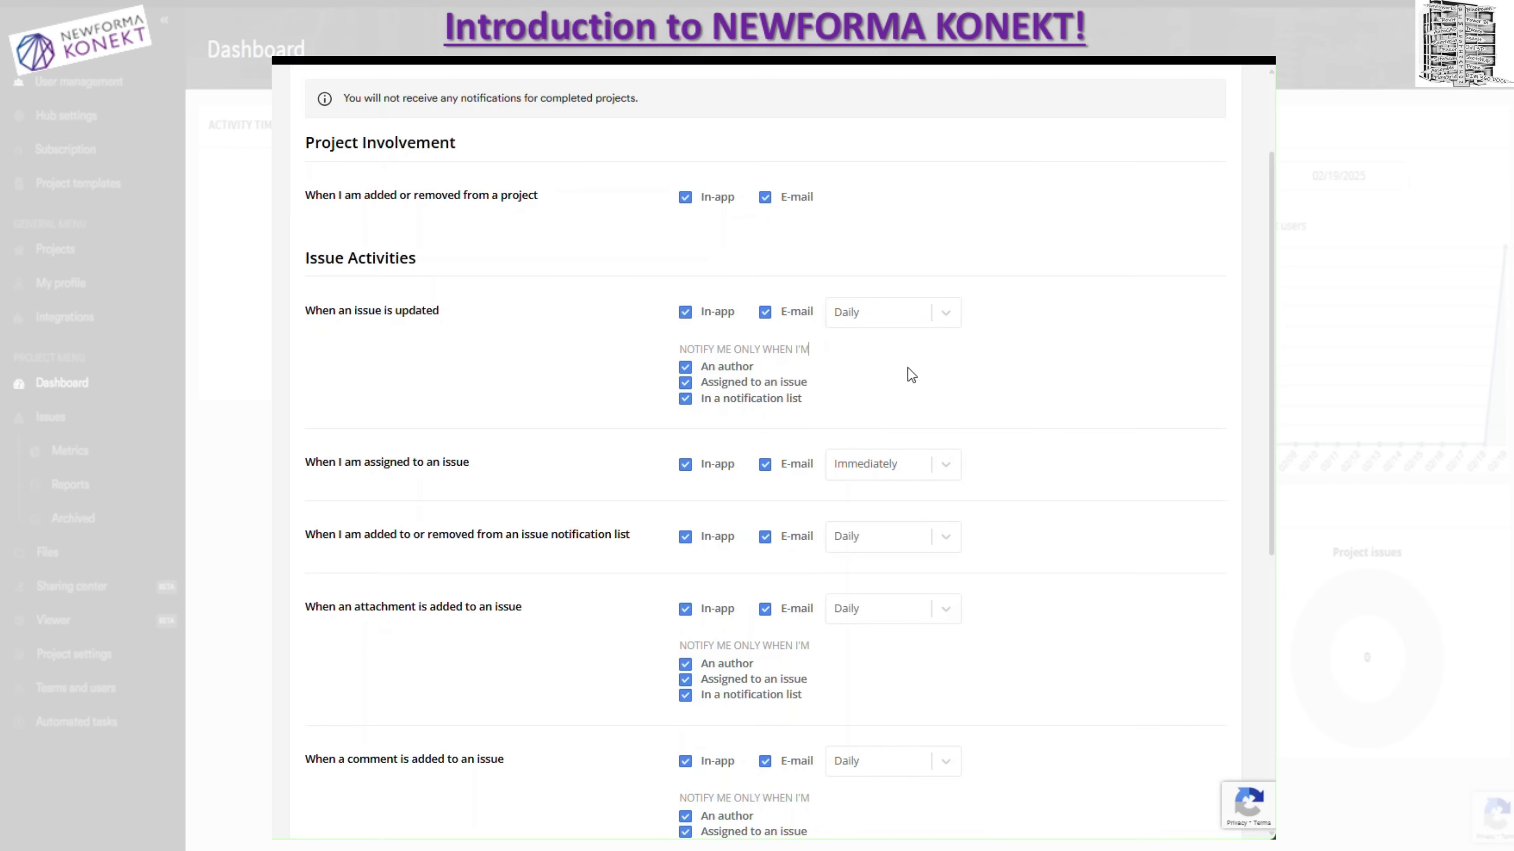
click(947, 318)
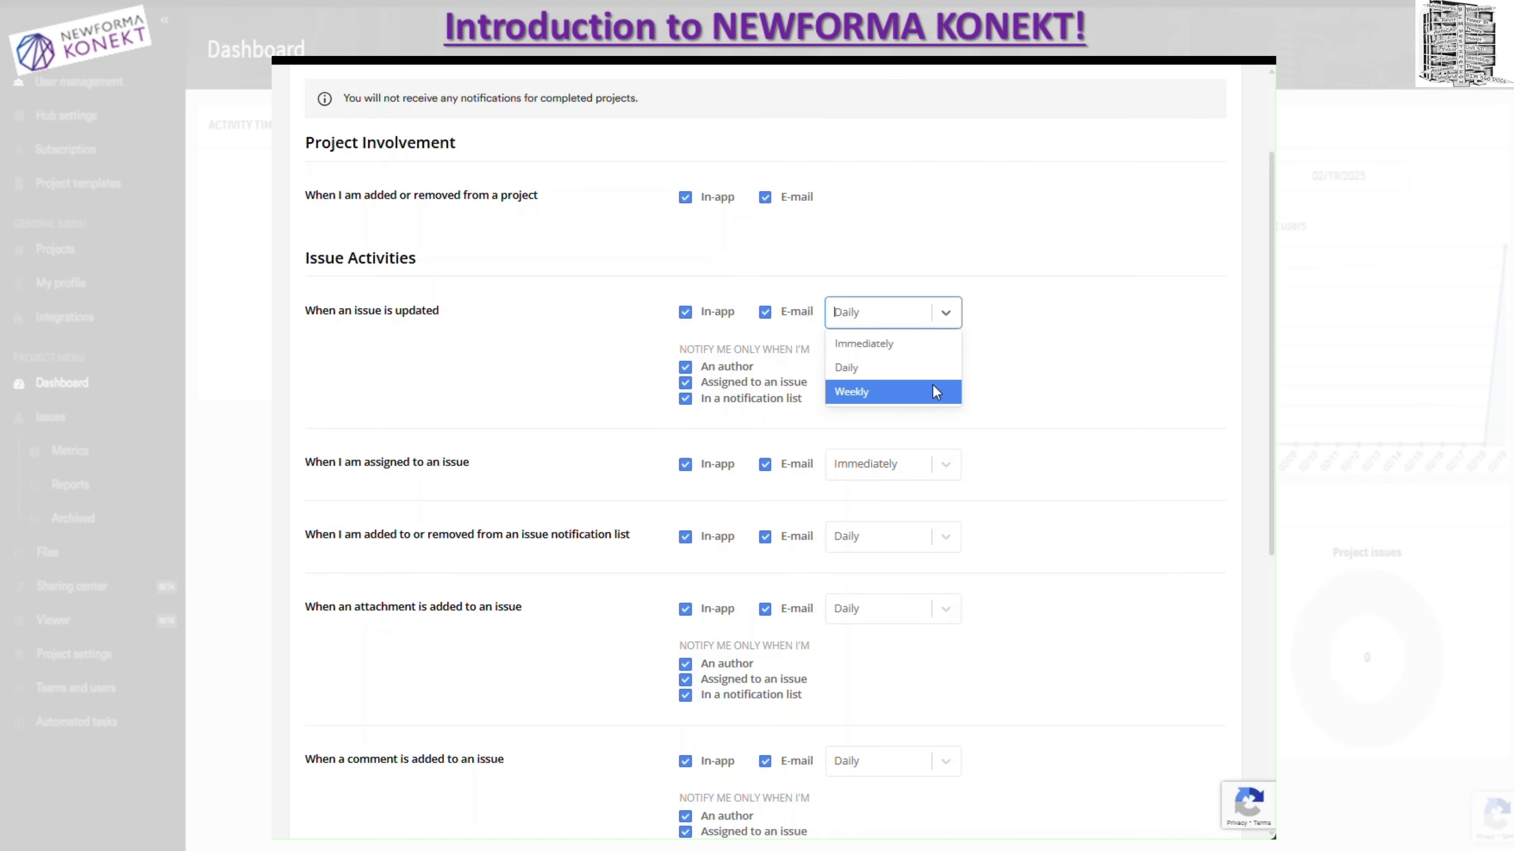
click(1024, 359)
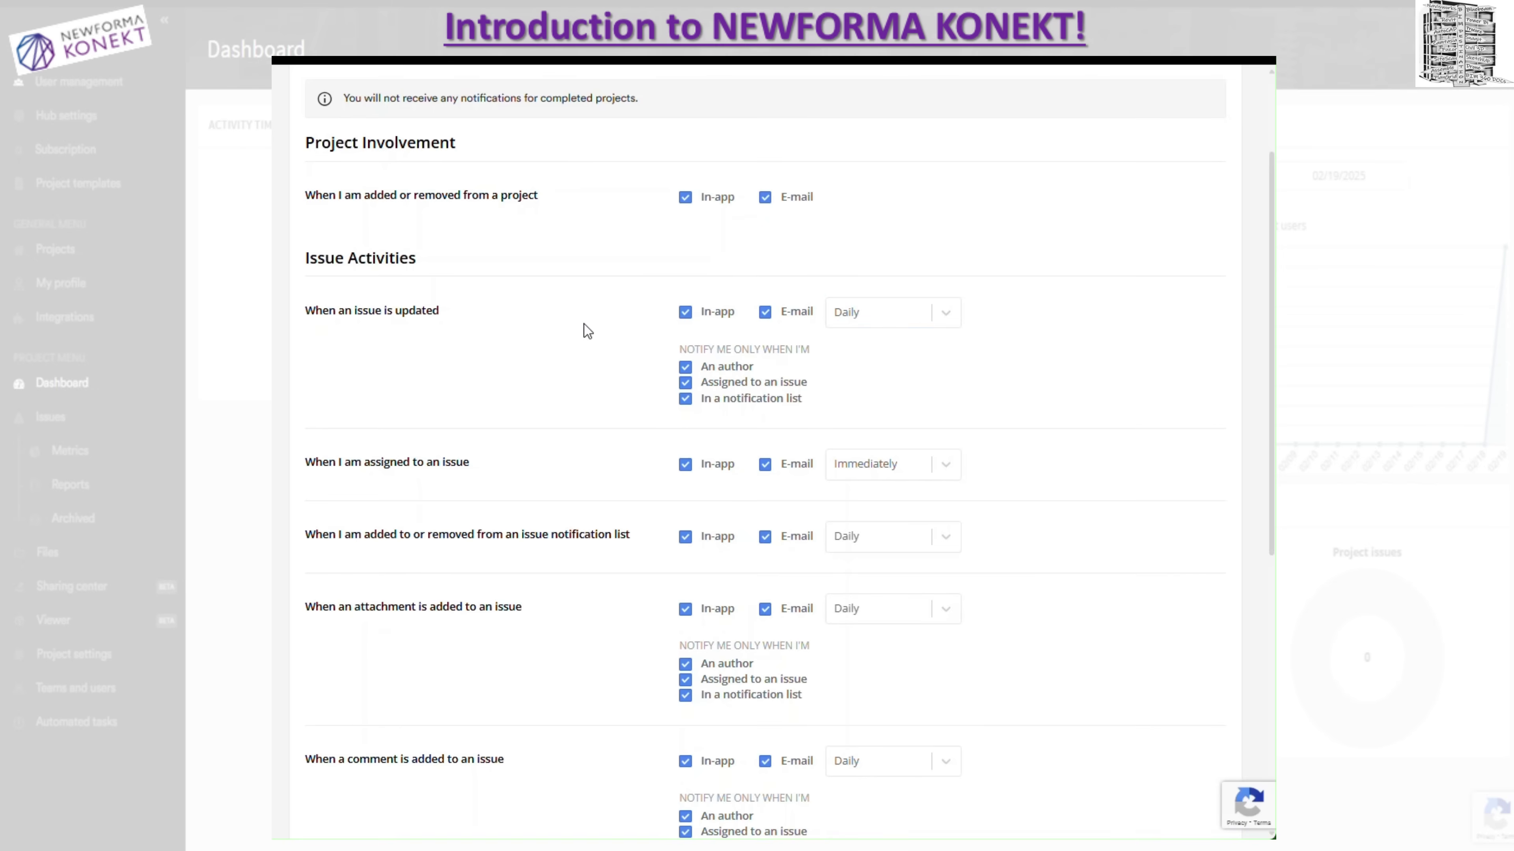
- Keep 'When I am assigned' e-mails at Immediately
scroll(561, 342, down, 2)
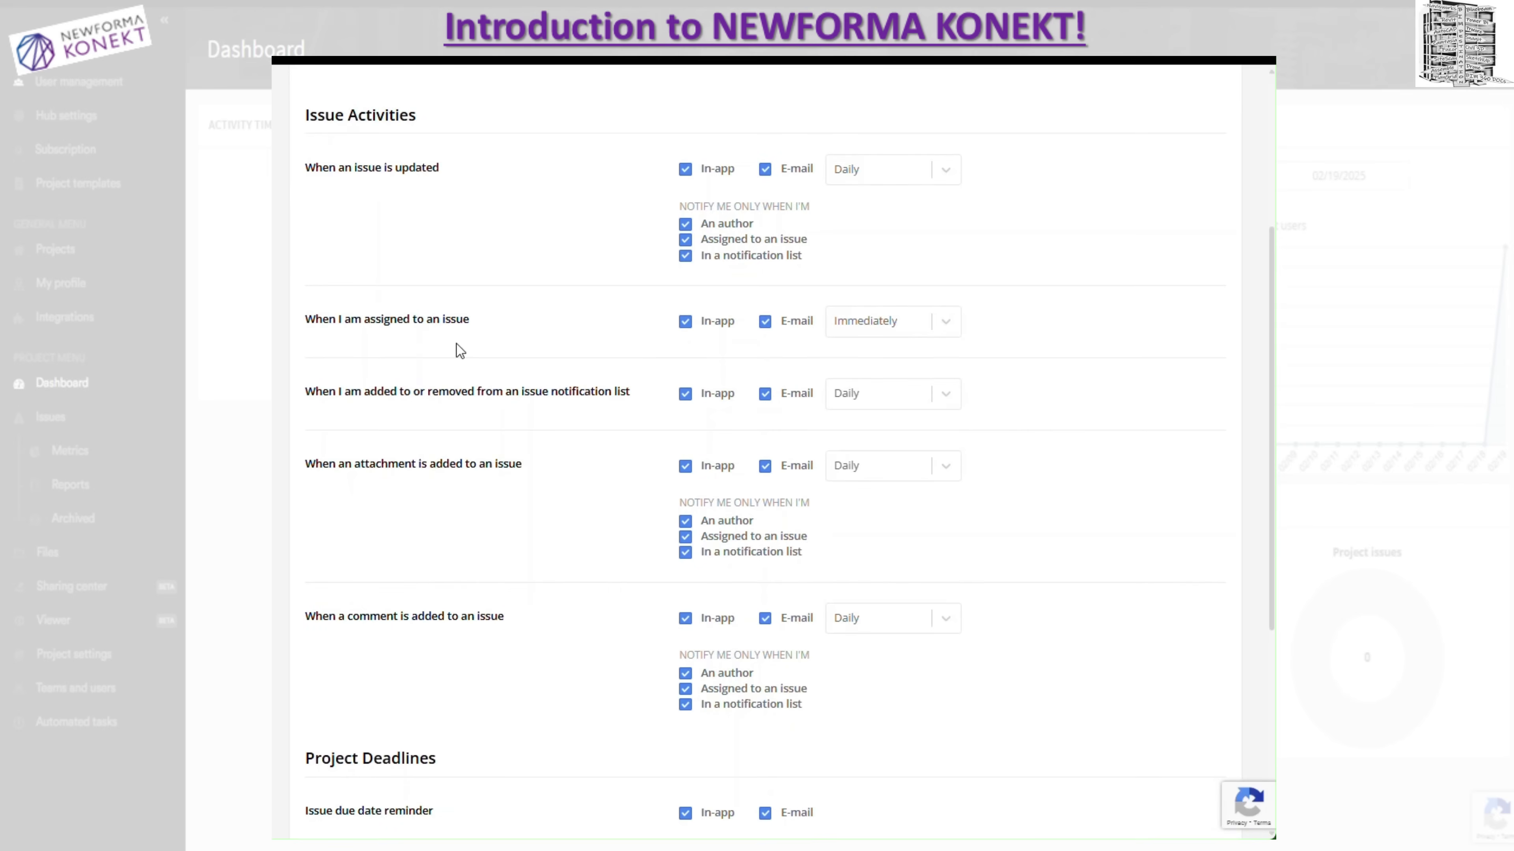
click(948, 325)
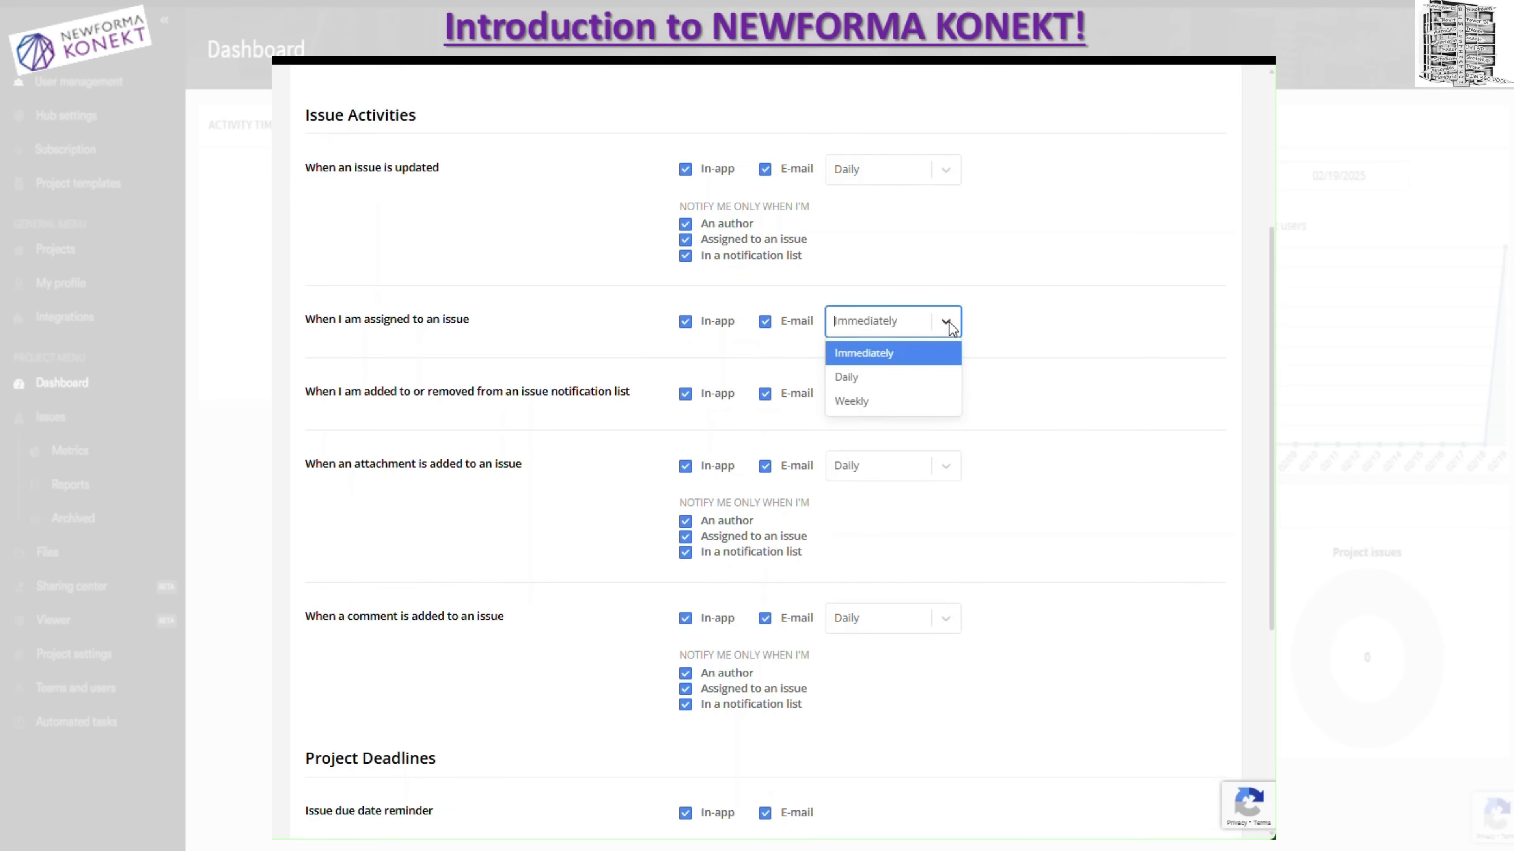
click(1040, 314)
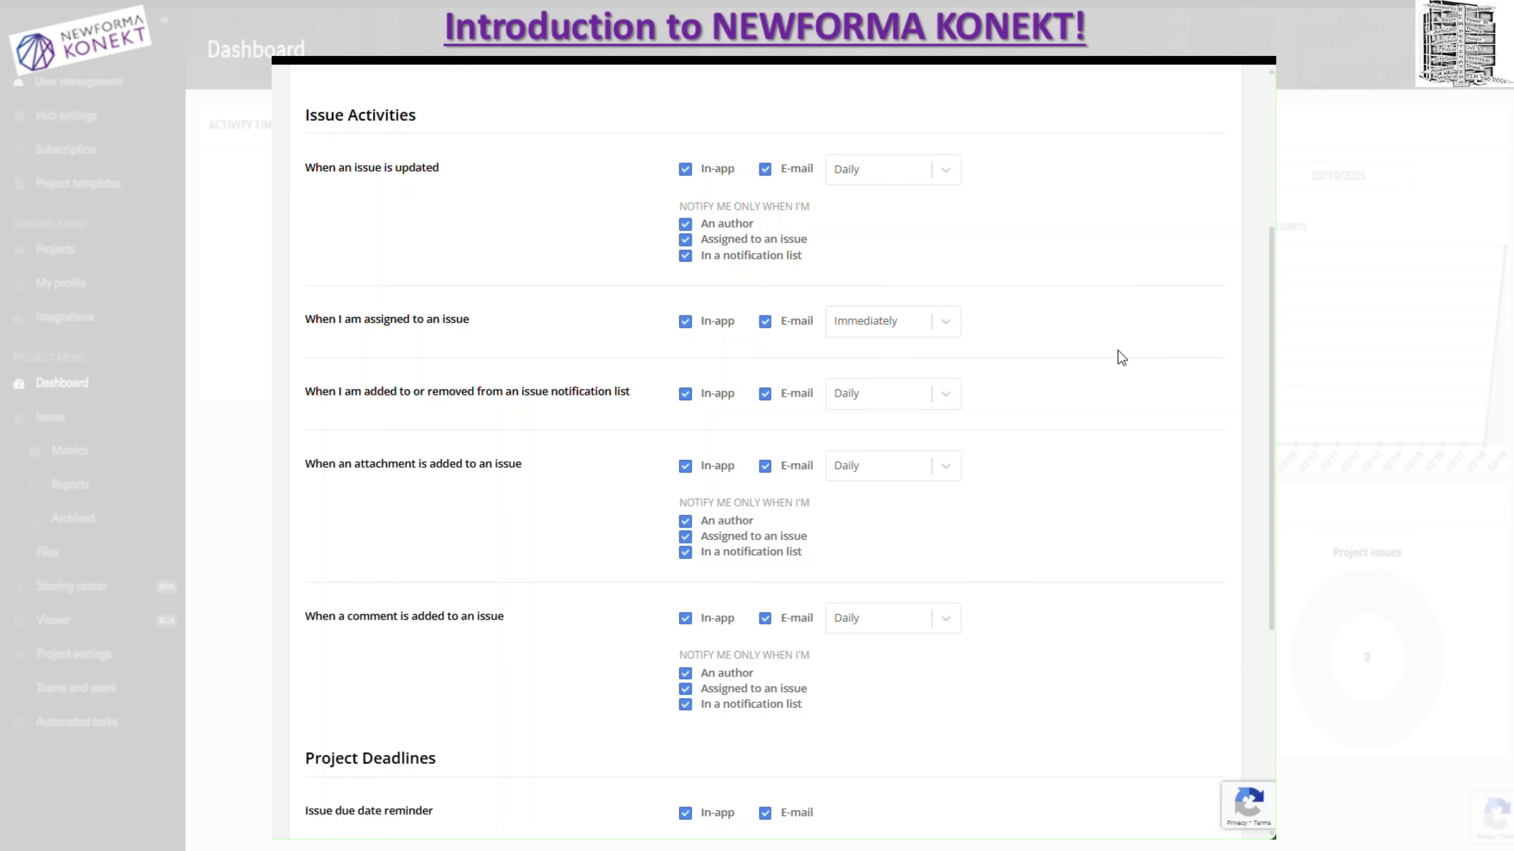
- Keep the due-date reminder window at 48h
scroll(1063, 352, down, 2)
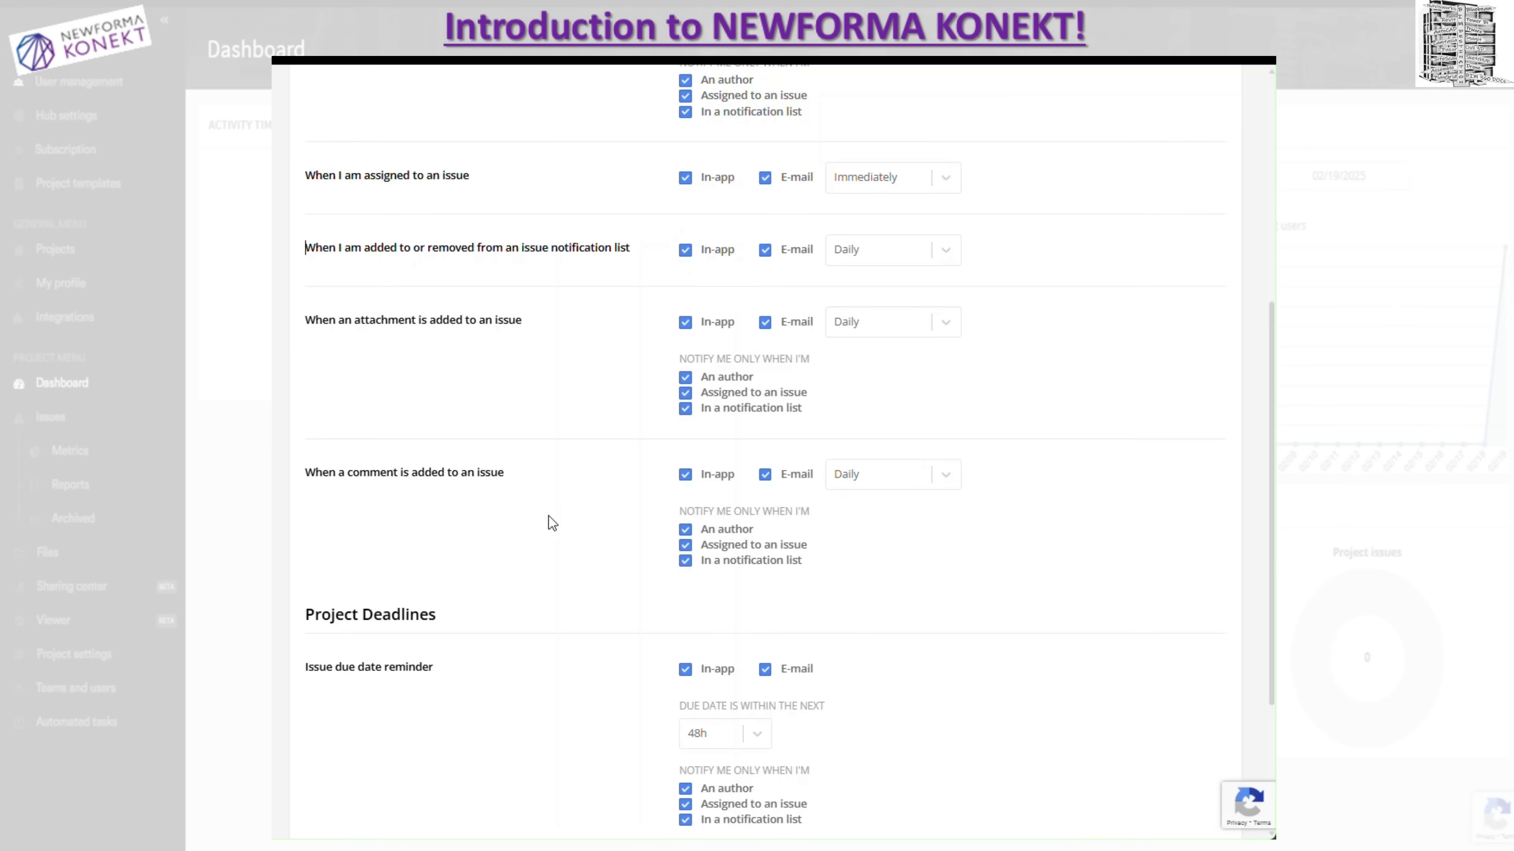
scroll(548, 517, down, 3)
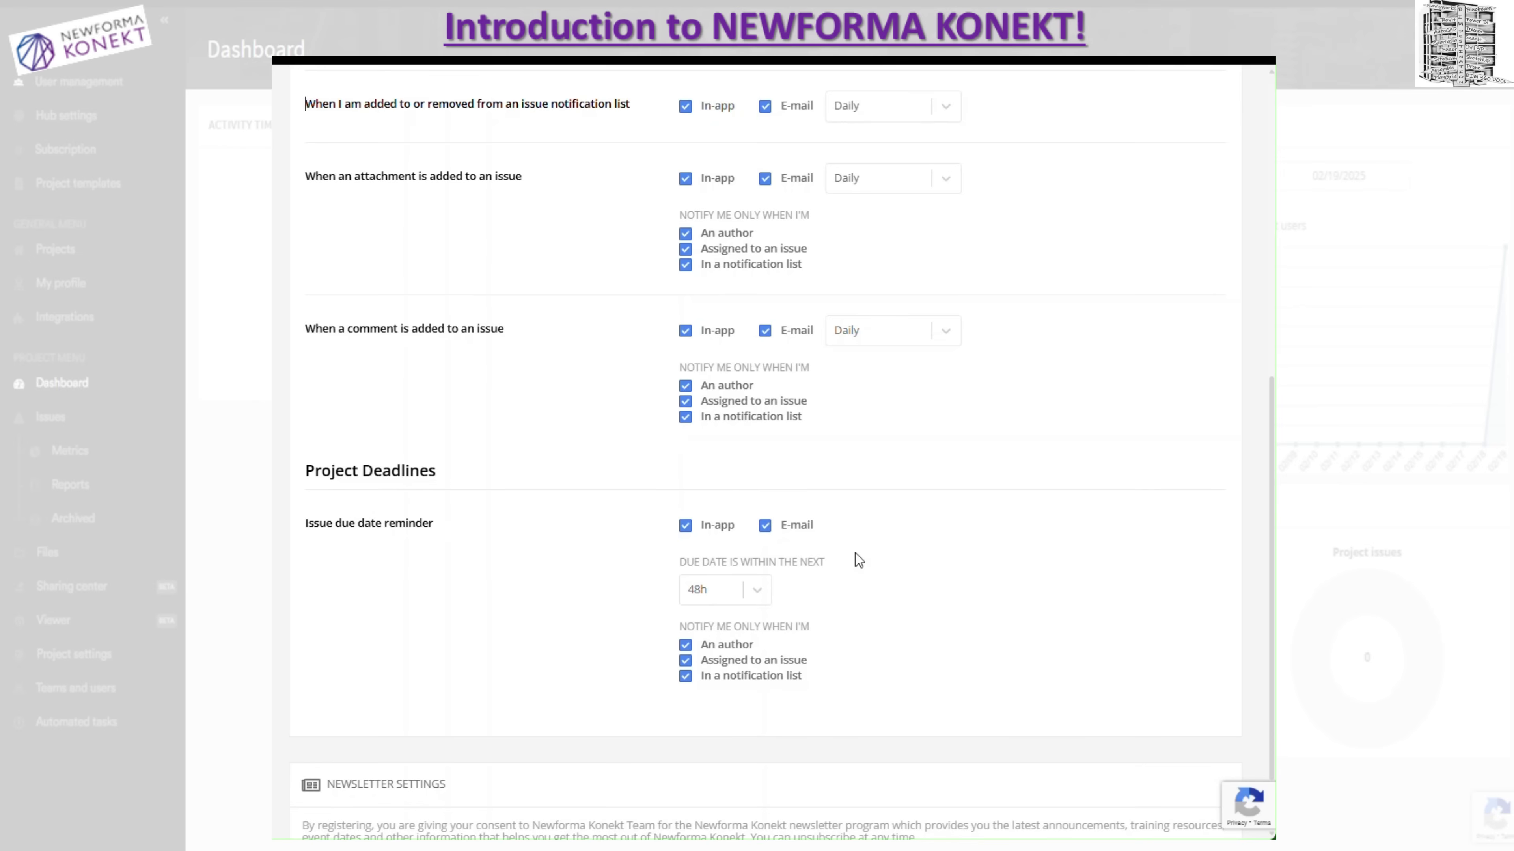
click(758, 593)
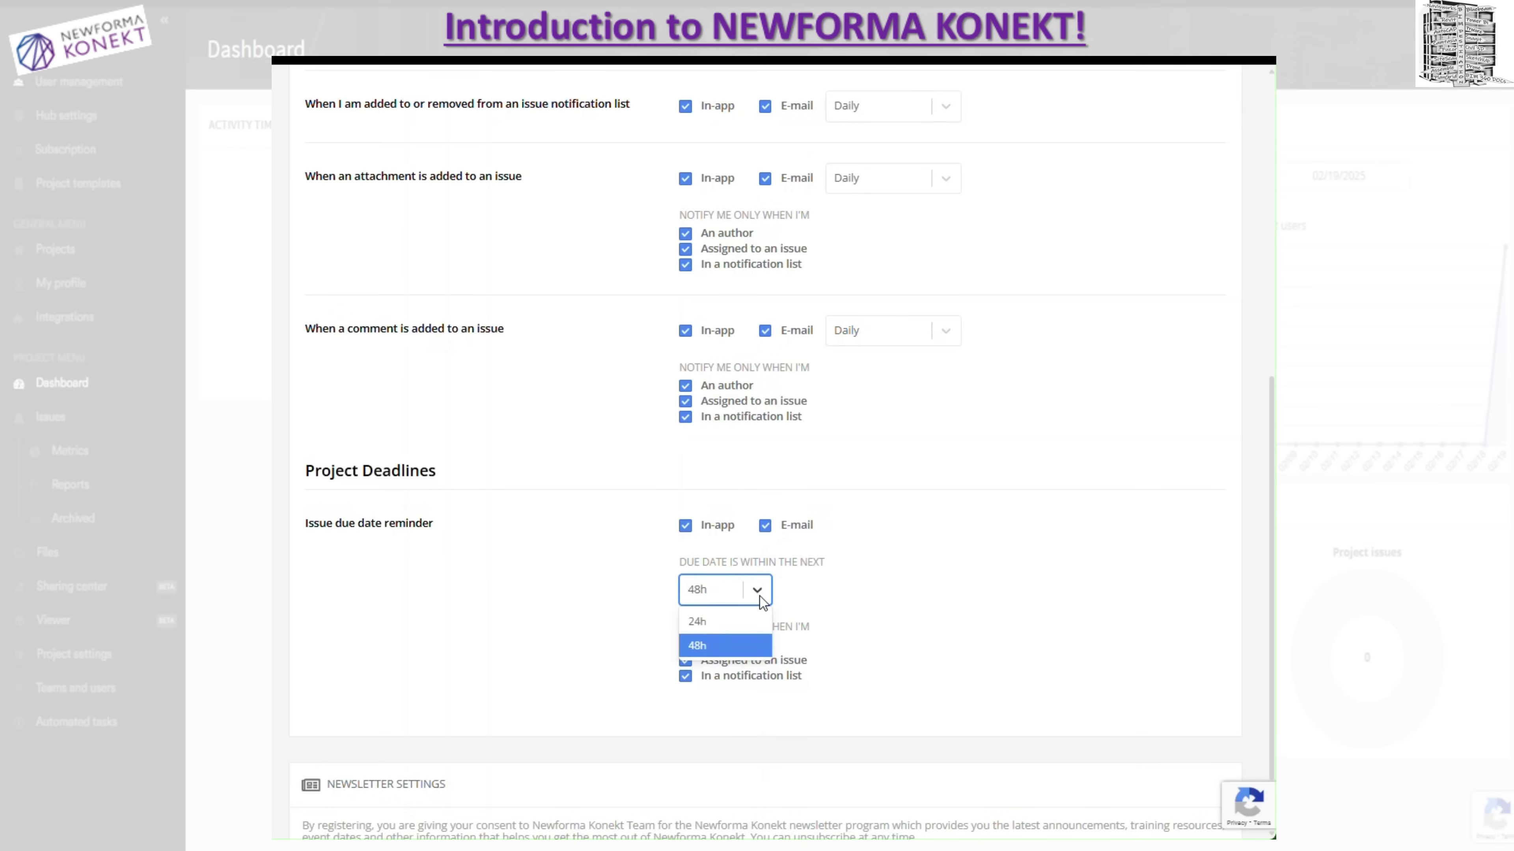
click(879, 586)
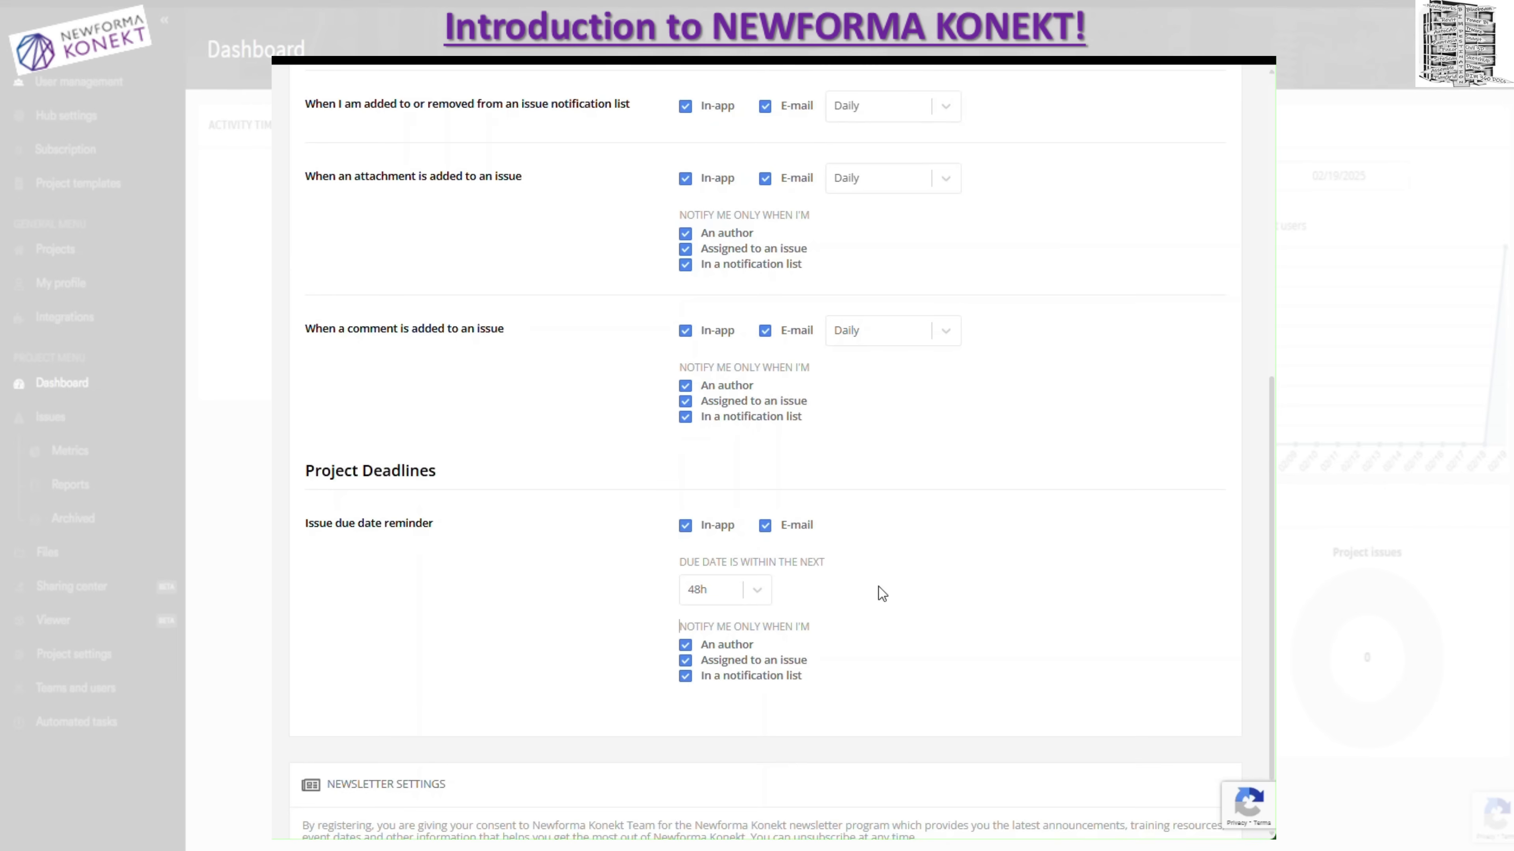
scroll(878, 581, up, 10)
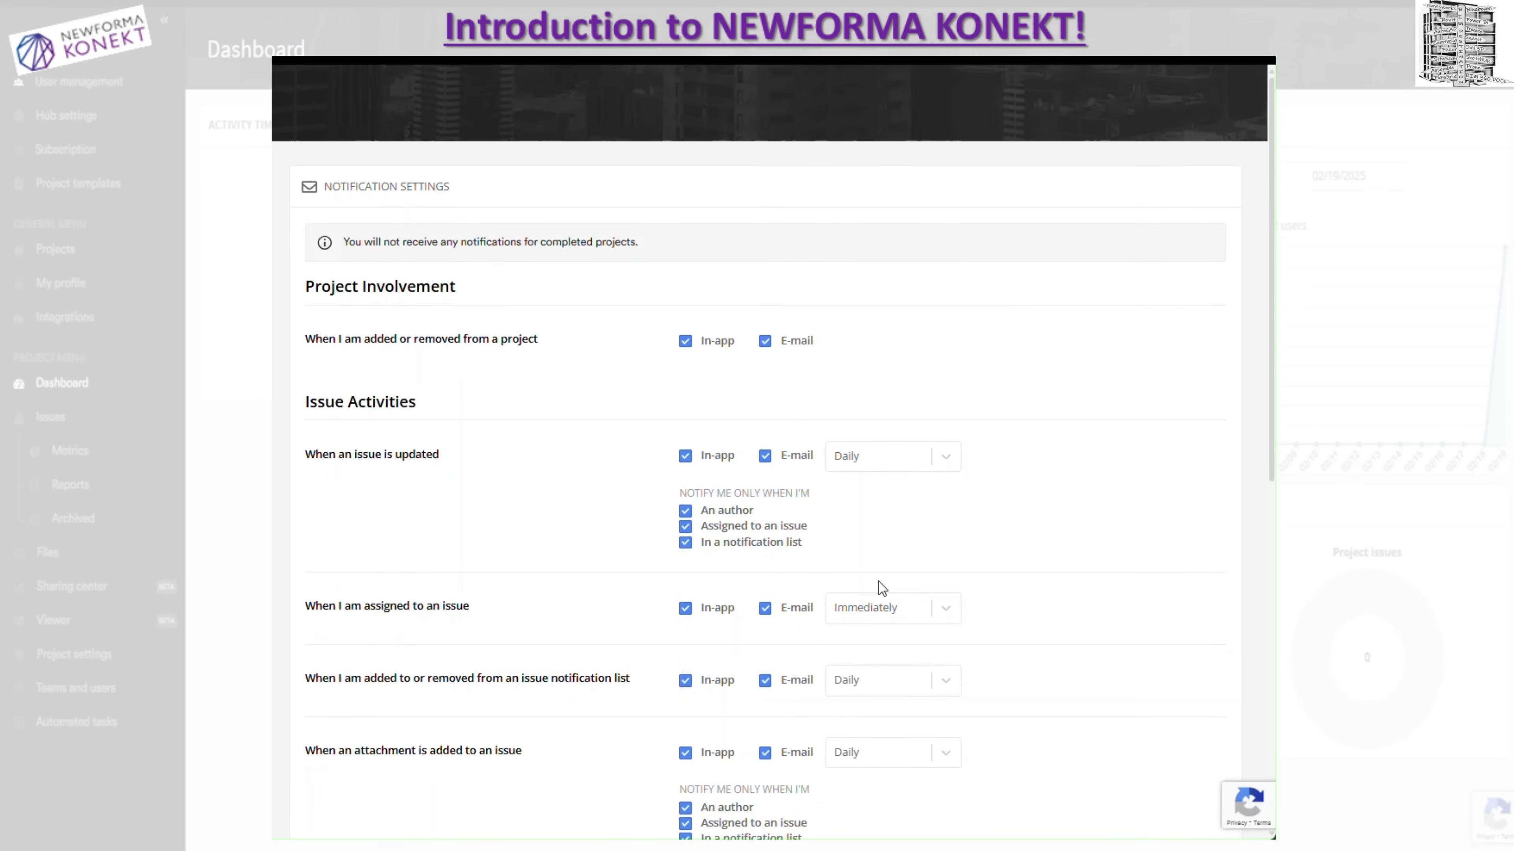
scroll(878, 582, down, 3)
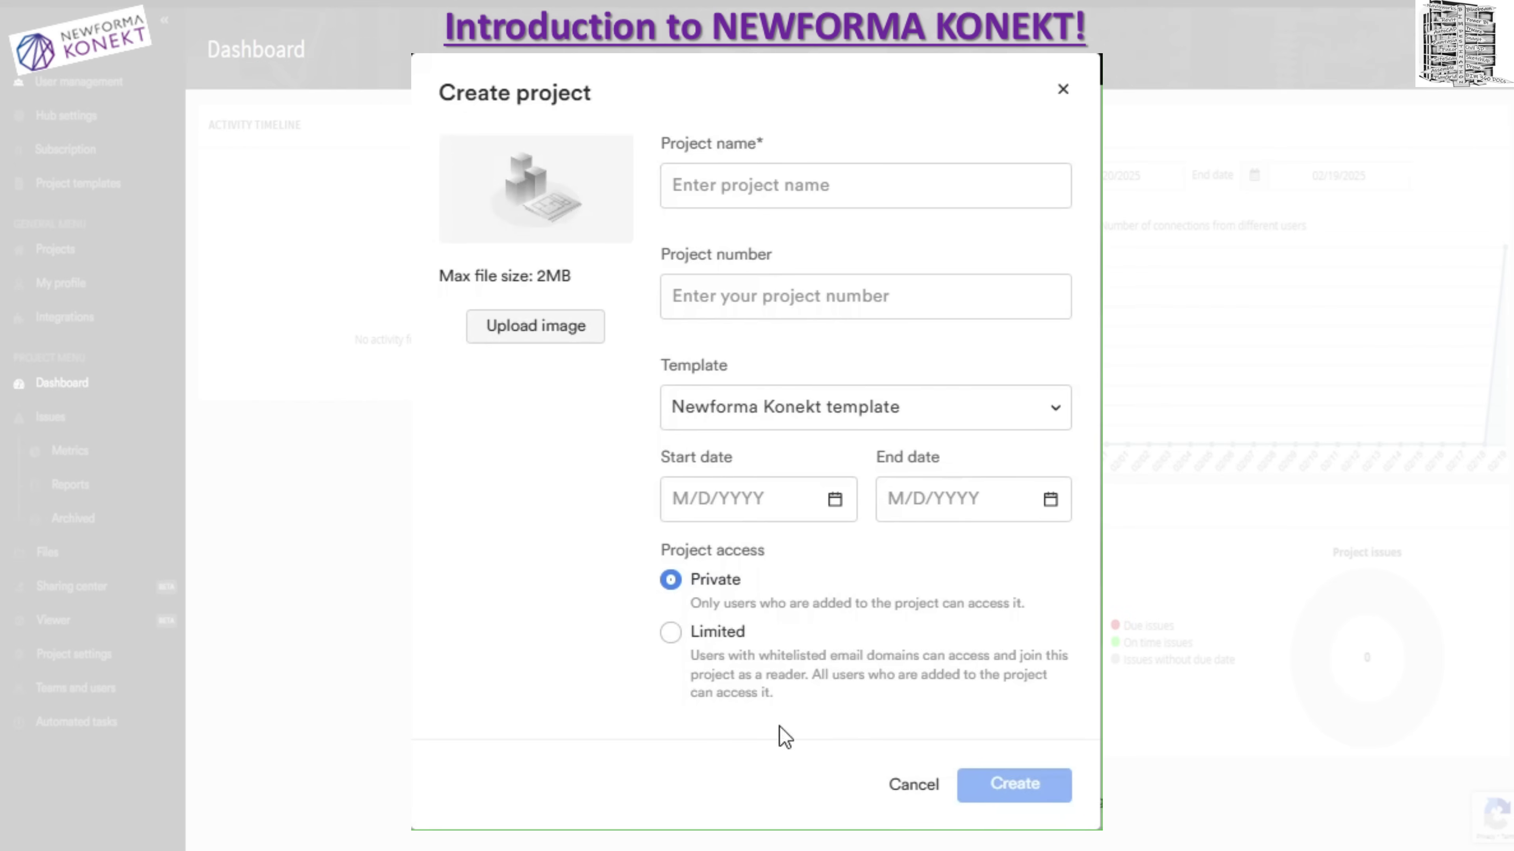
- Enter 'Test project' as the project name, then move to Project number
click(736, 184)
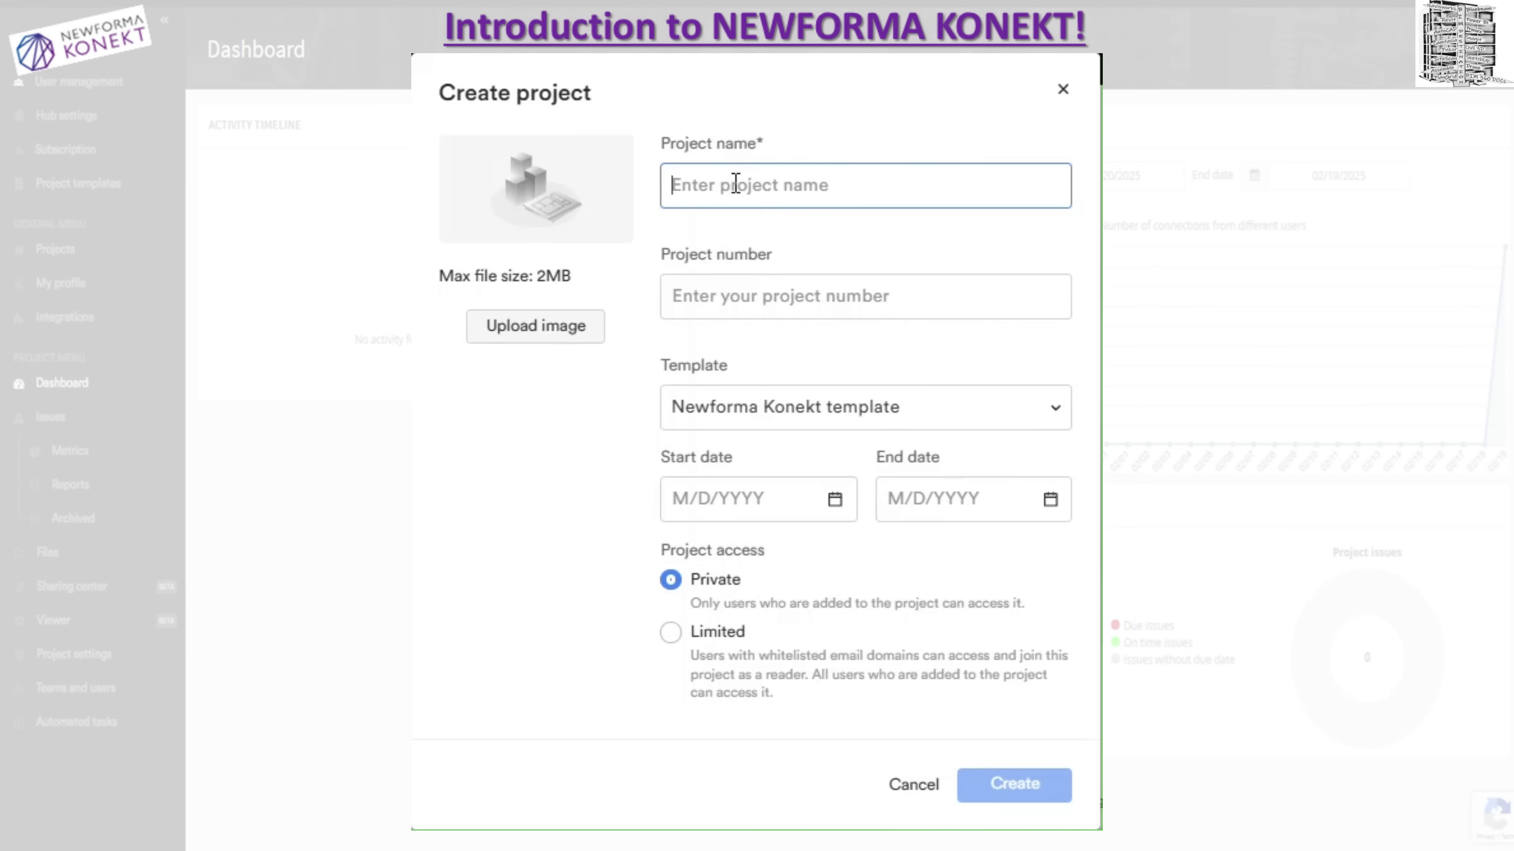
text(Test )
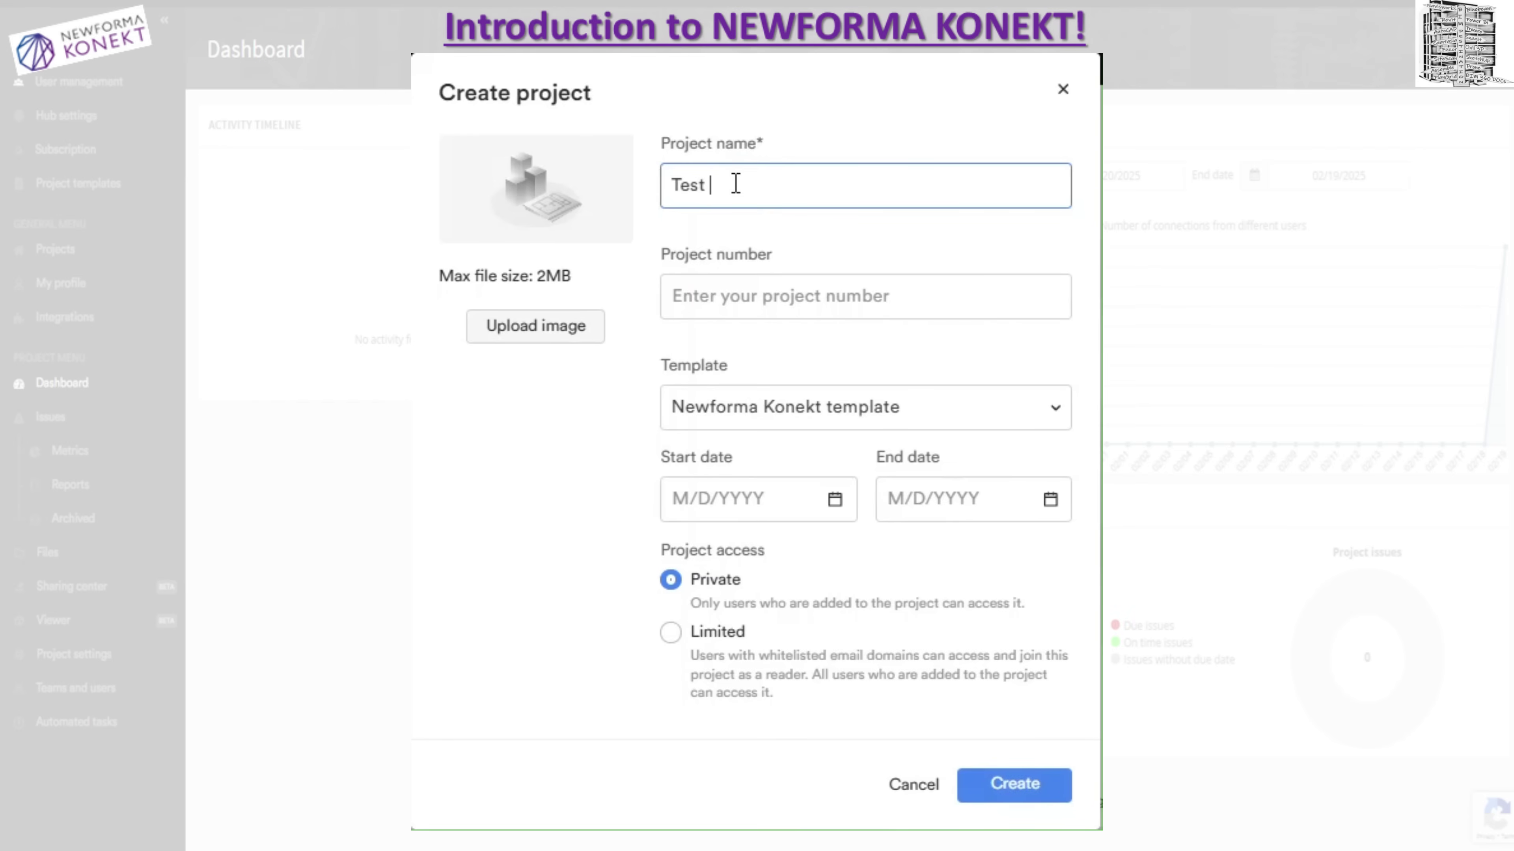
text(project)
click(795, 298)
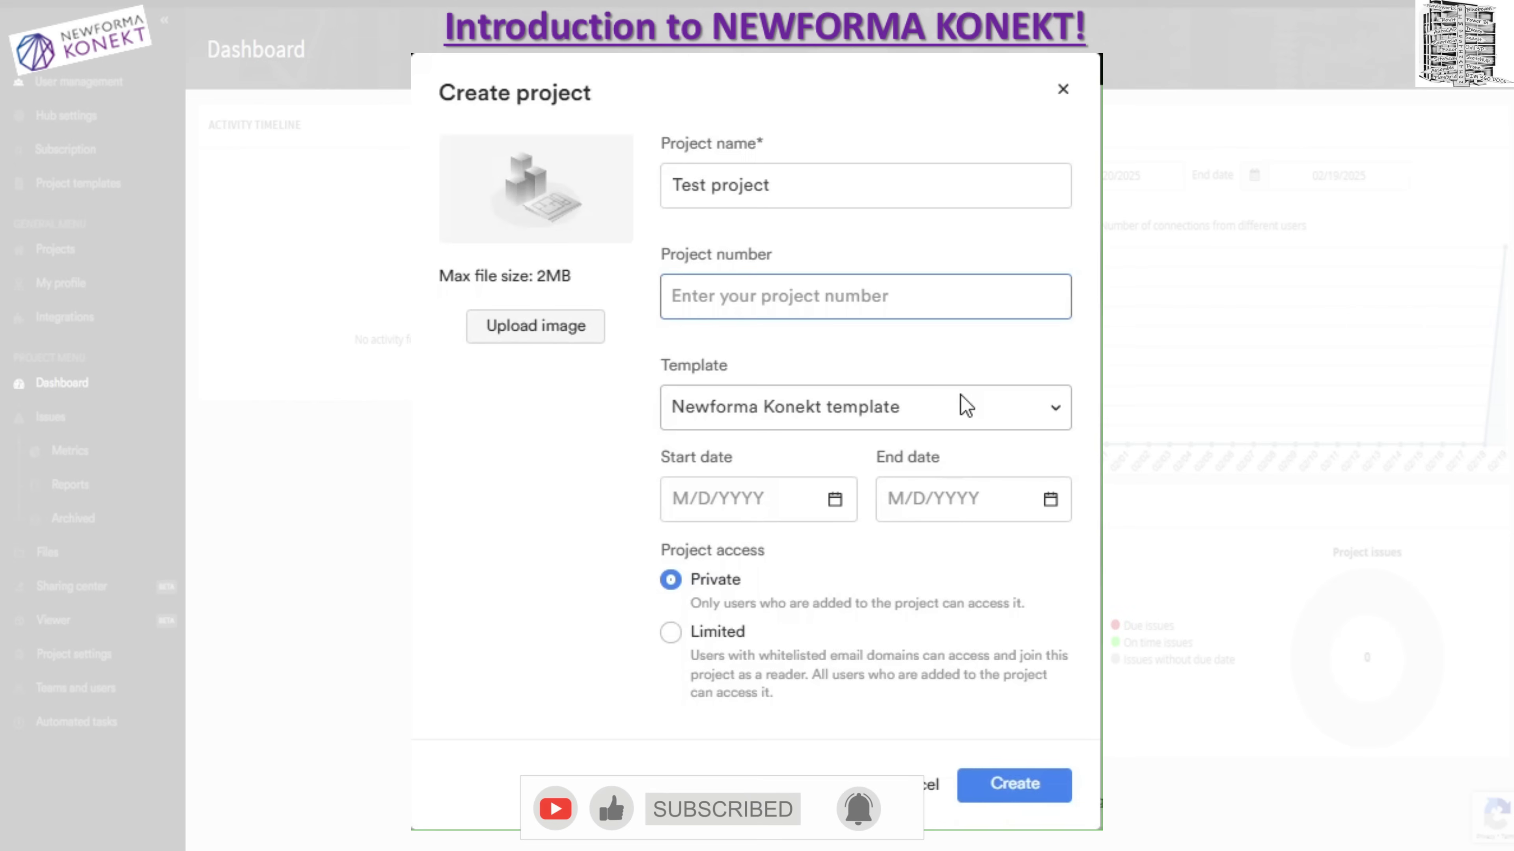
- Set the project start date to February 19, 2025
click(835, 501)
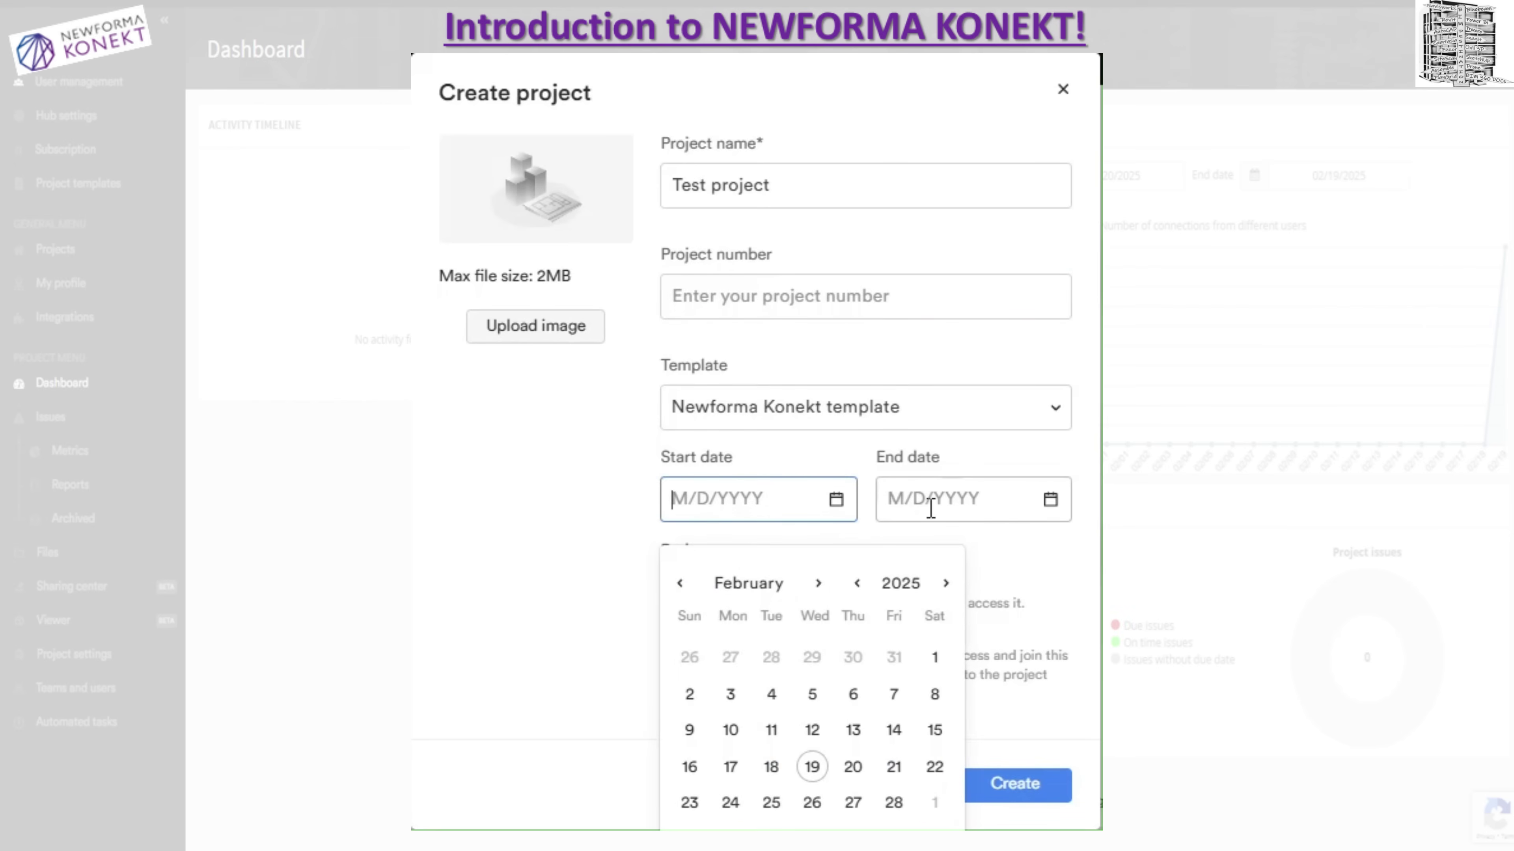
click(1050, 501)
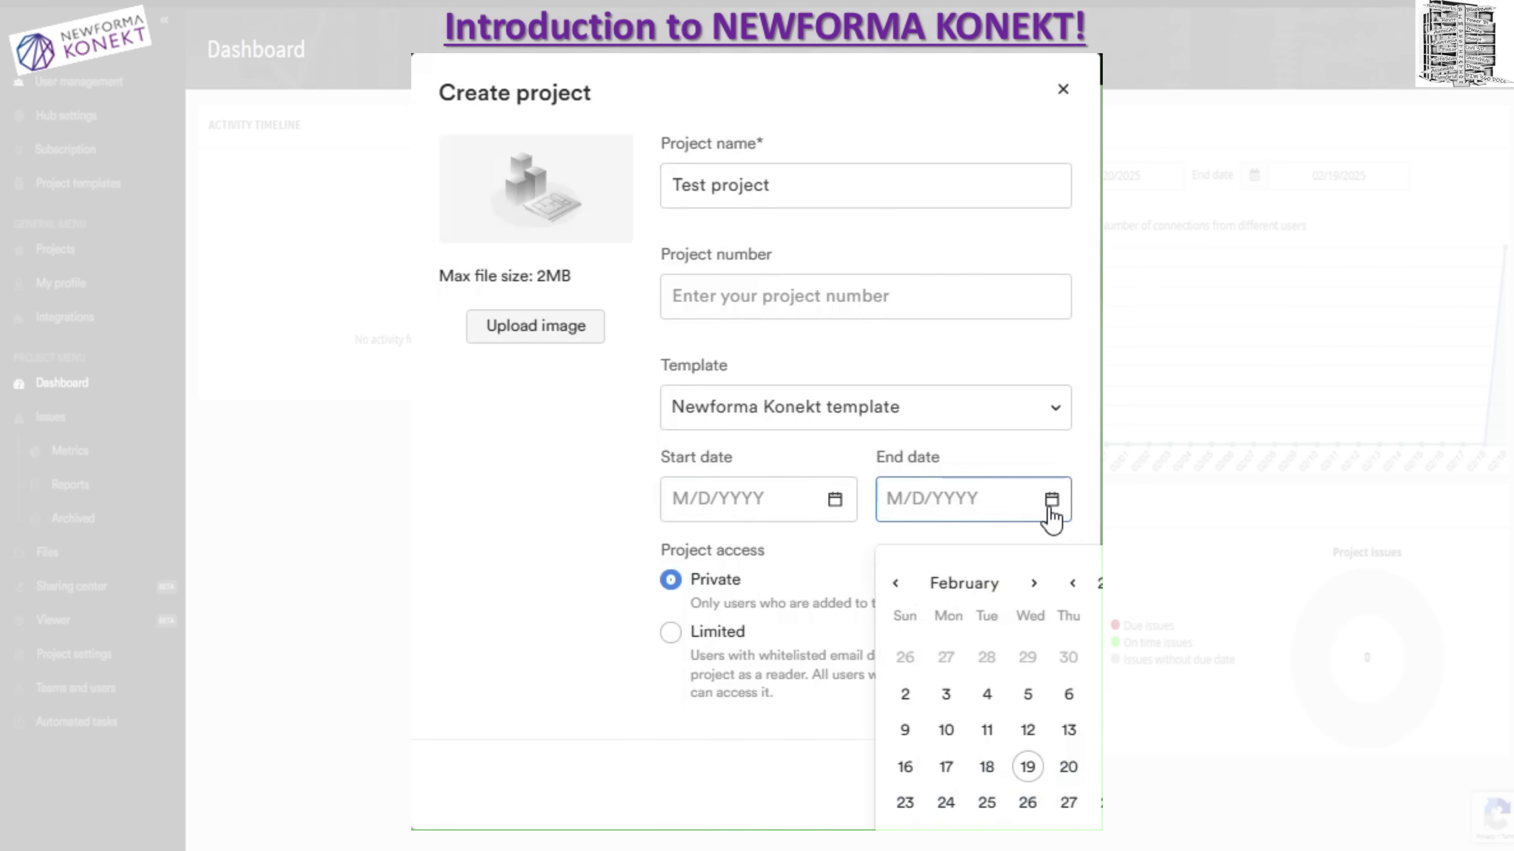
click(1050, 501)
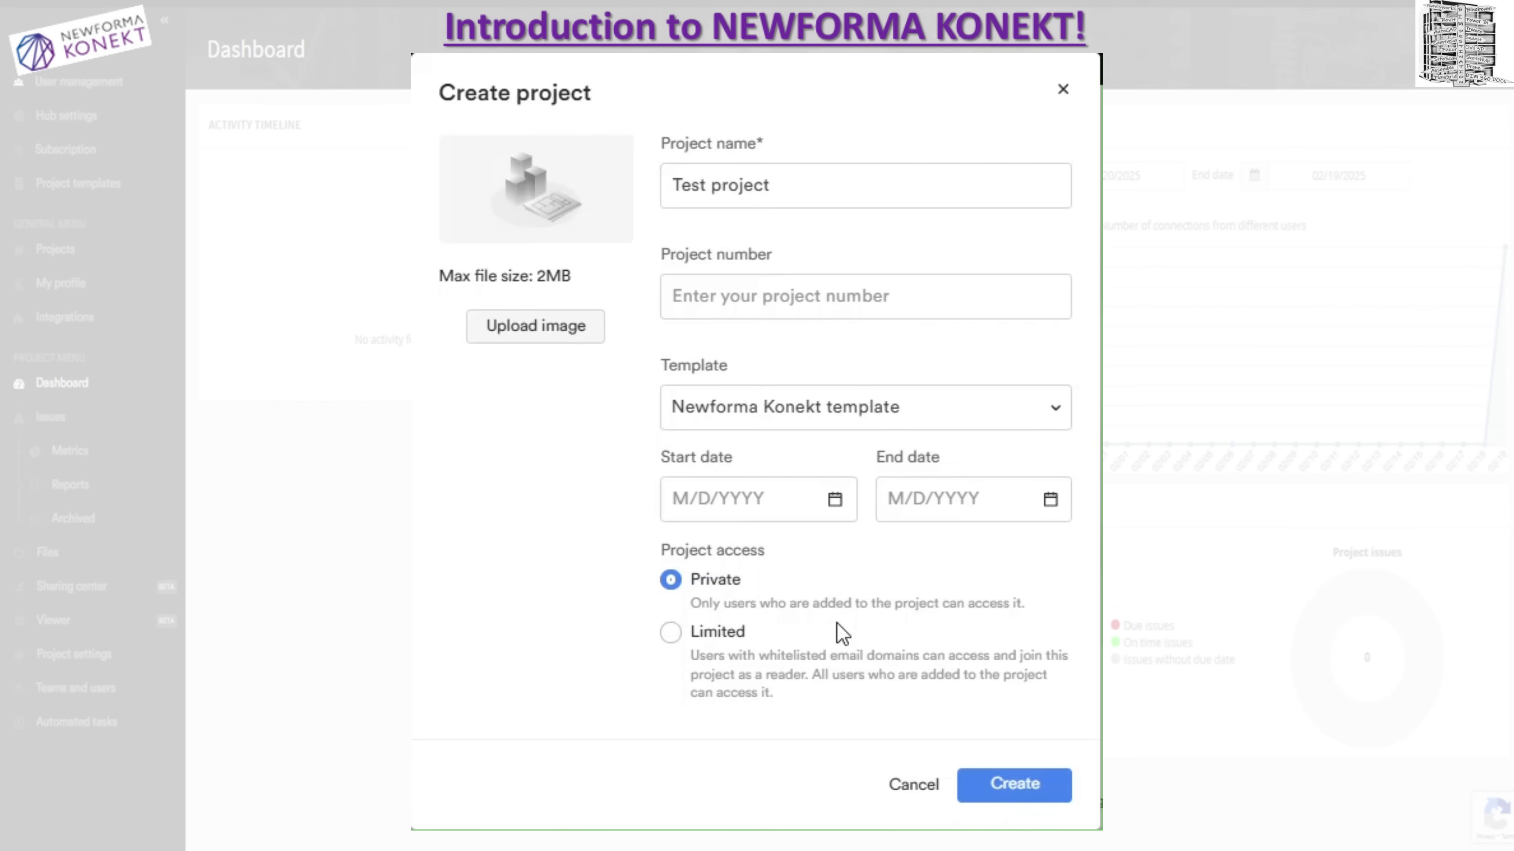
click(720, 494)
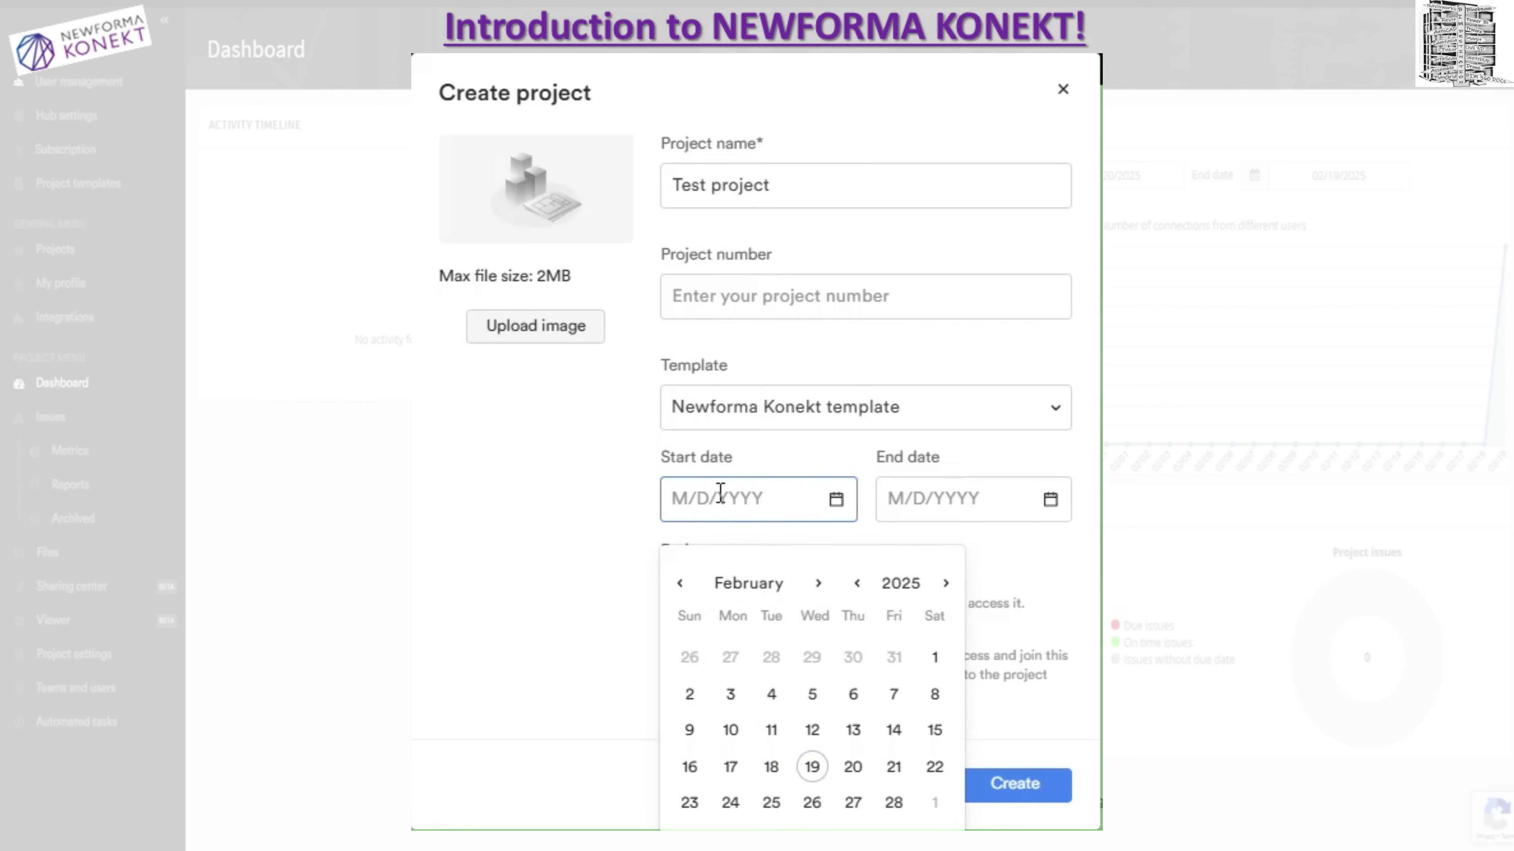
click(813, 768)
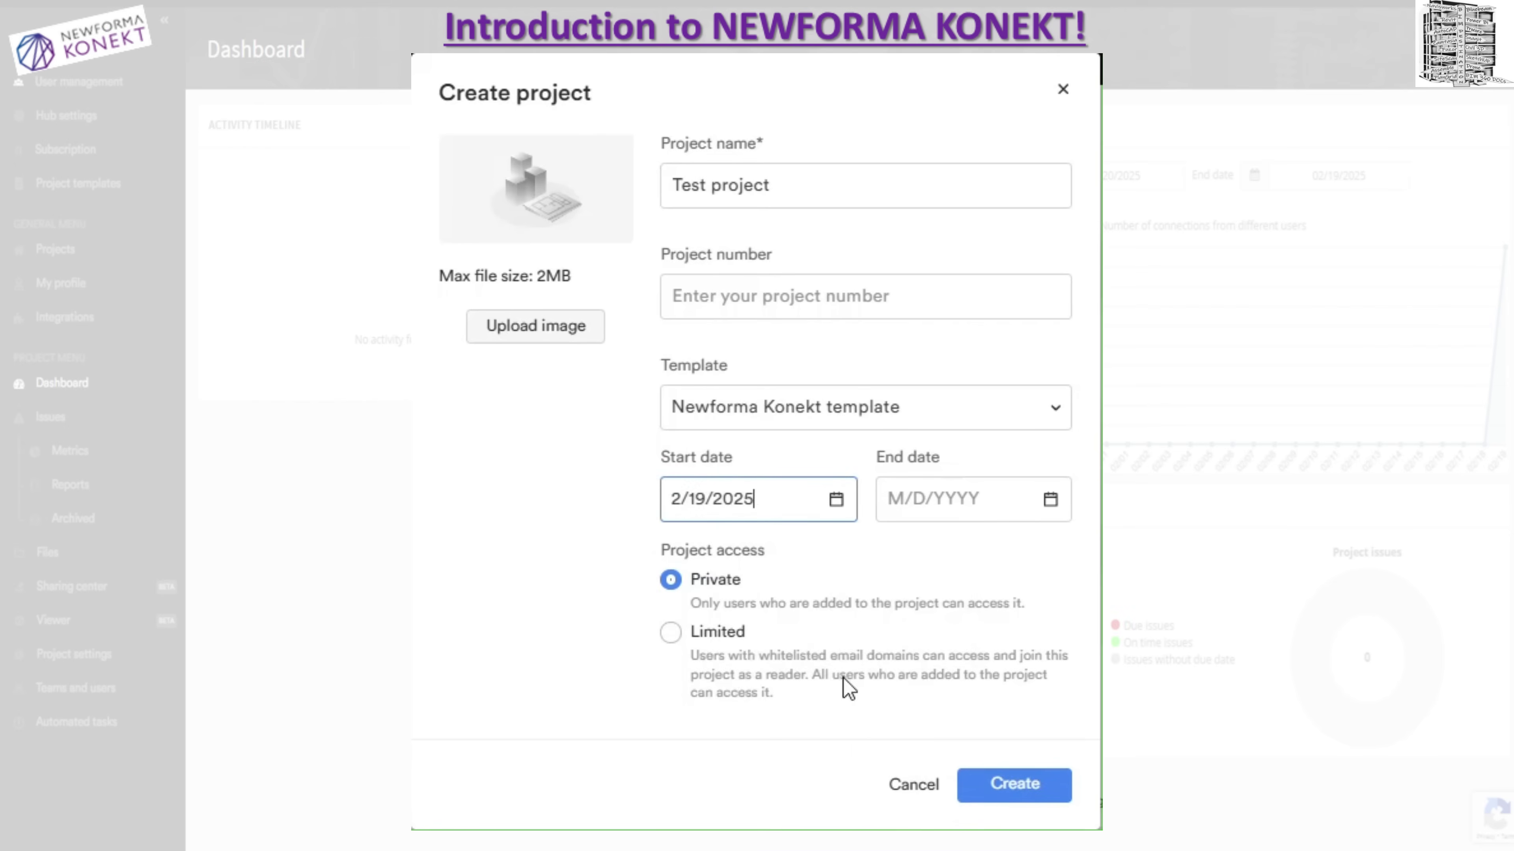
- Set the end date to February 18, 2027 and create the project
click(998, 498)
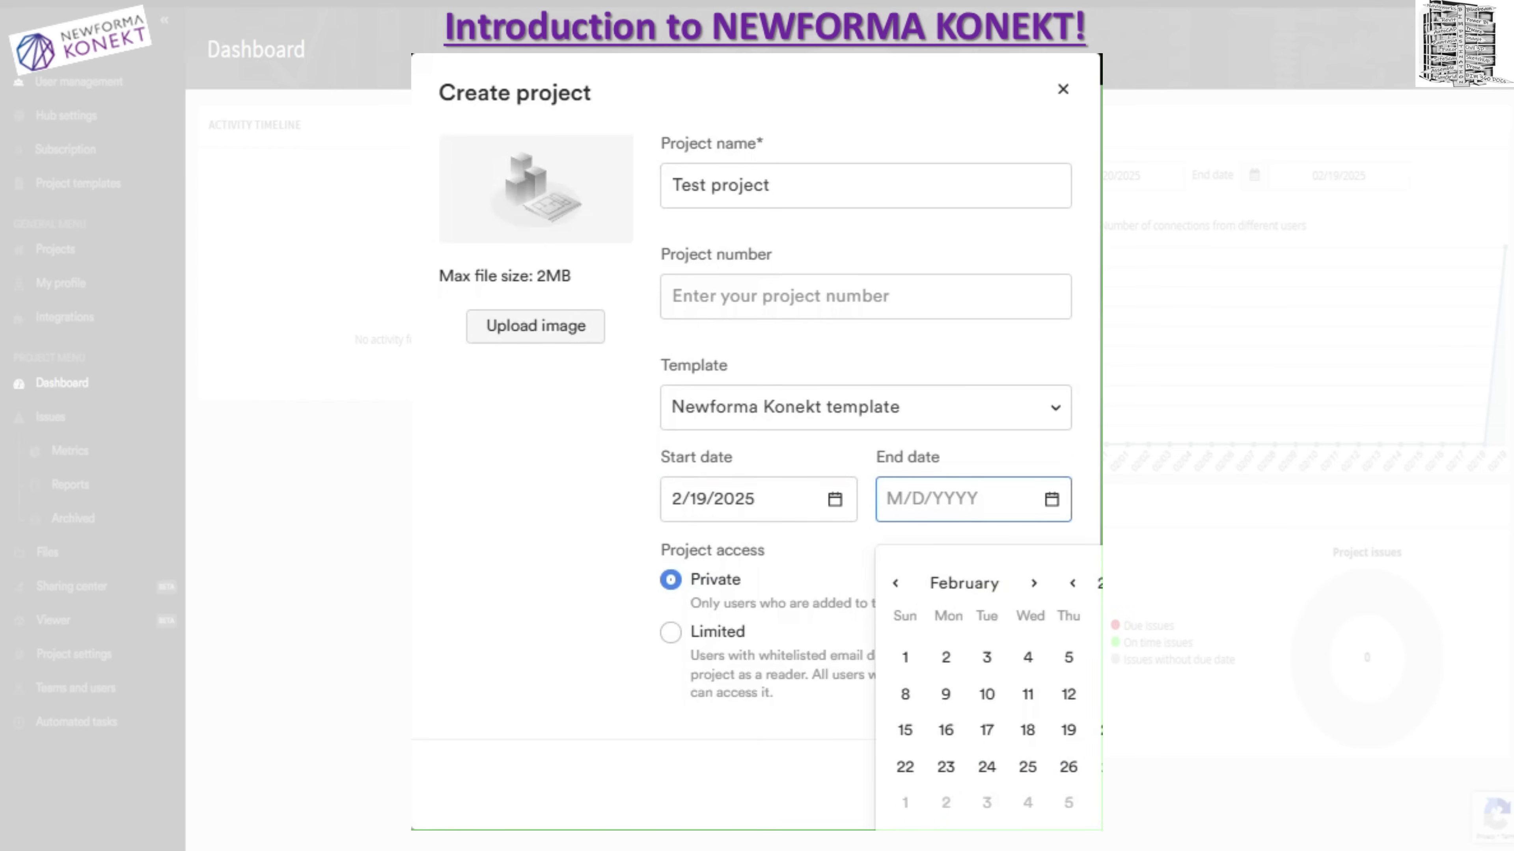
click(1162, 583)
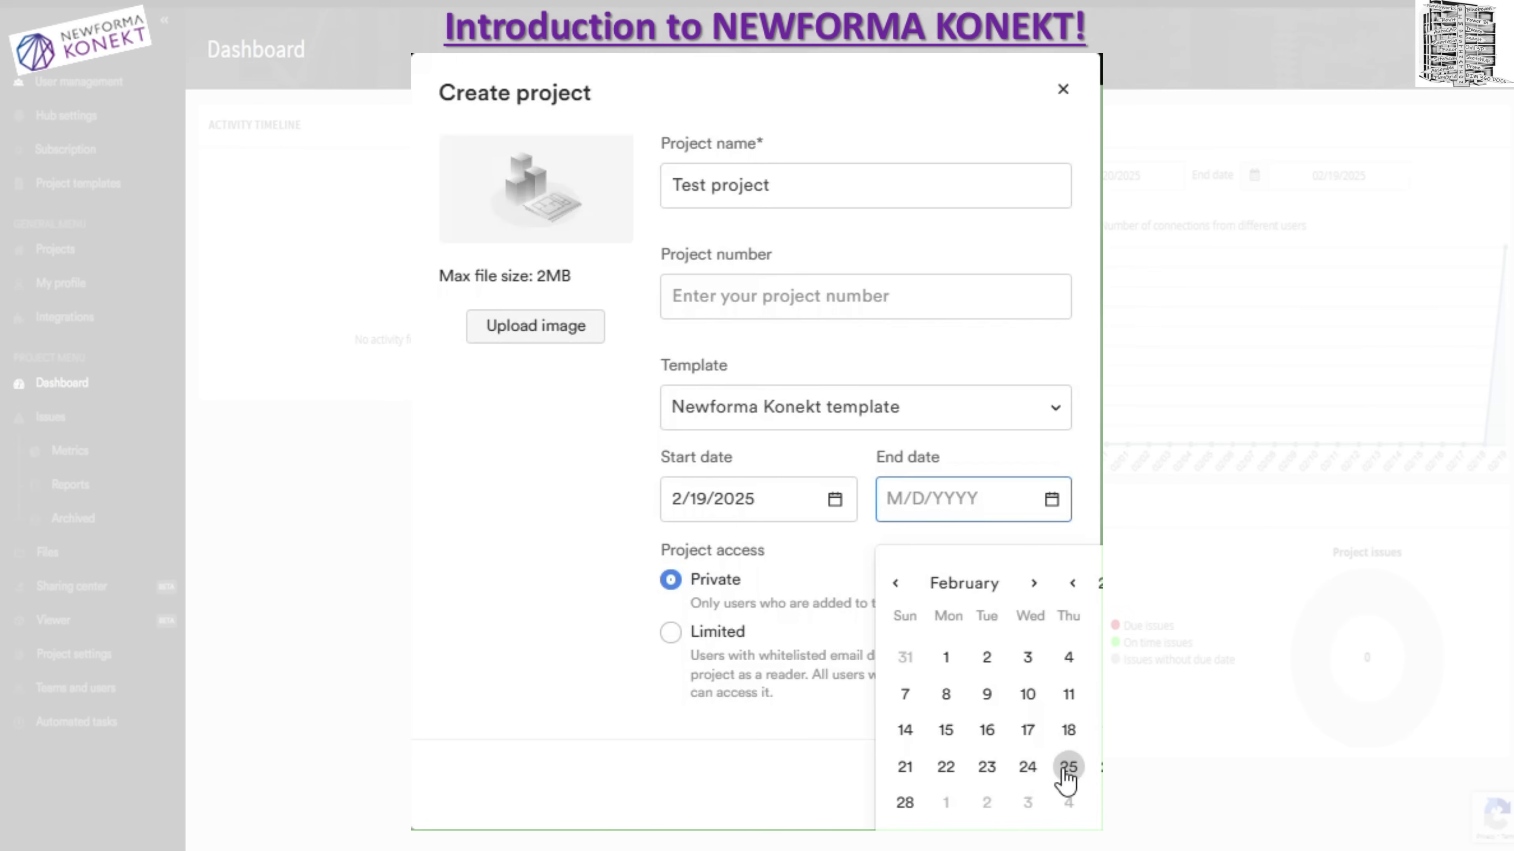
click(1067, 734)
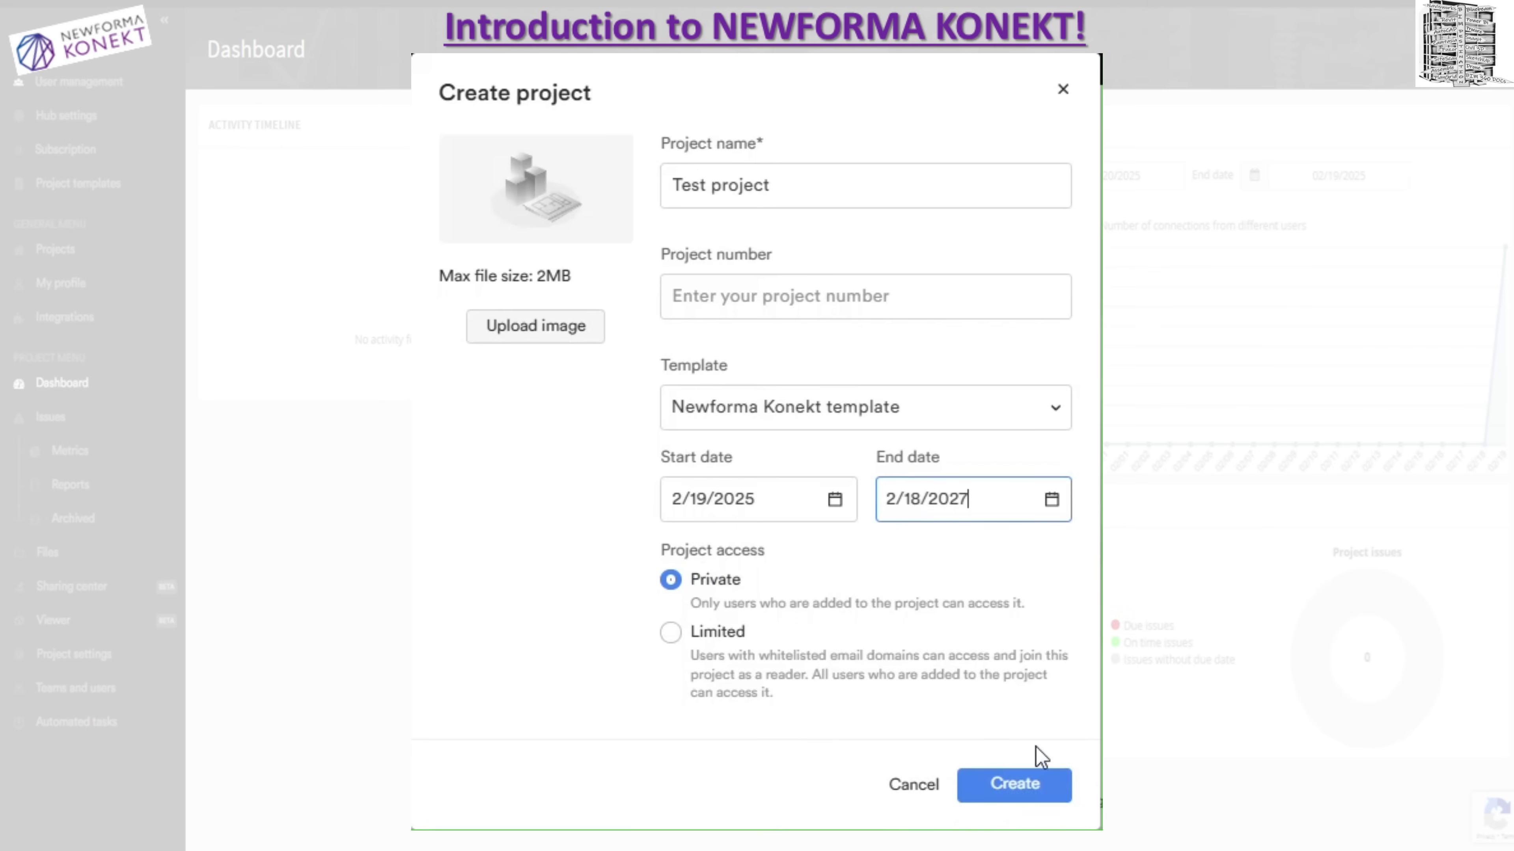
click(1025, 788)
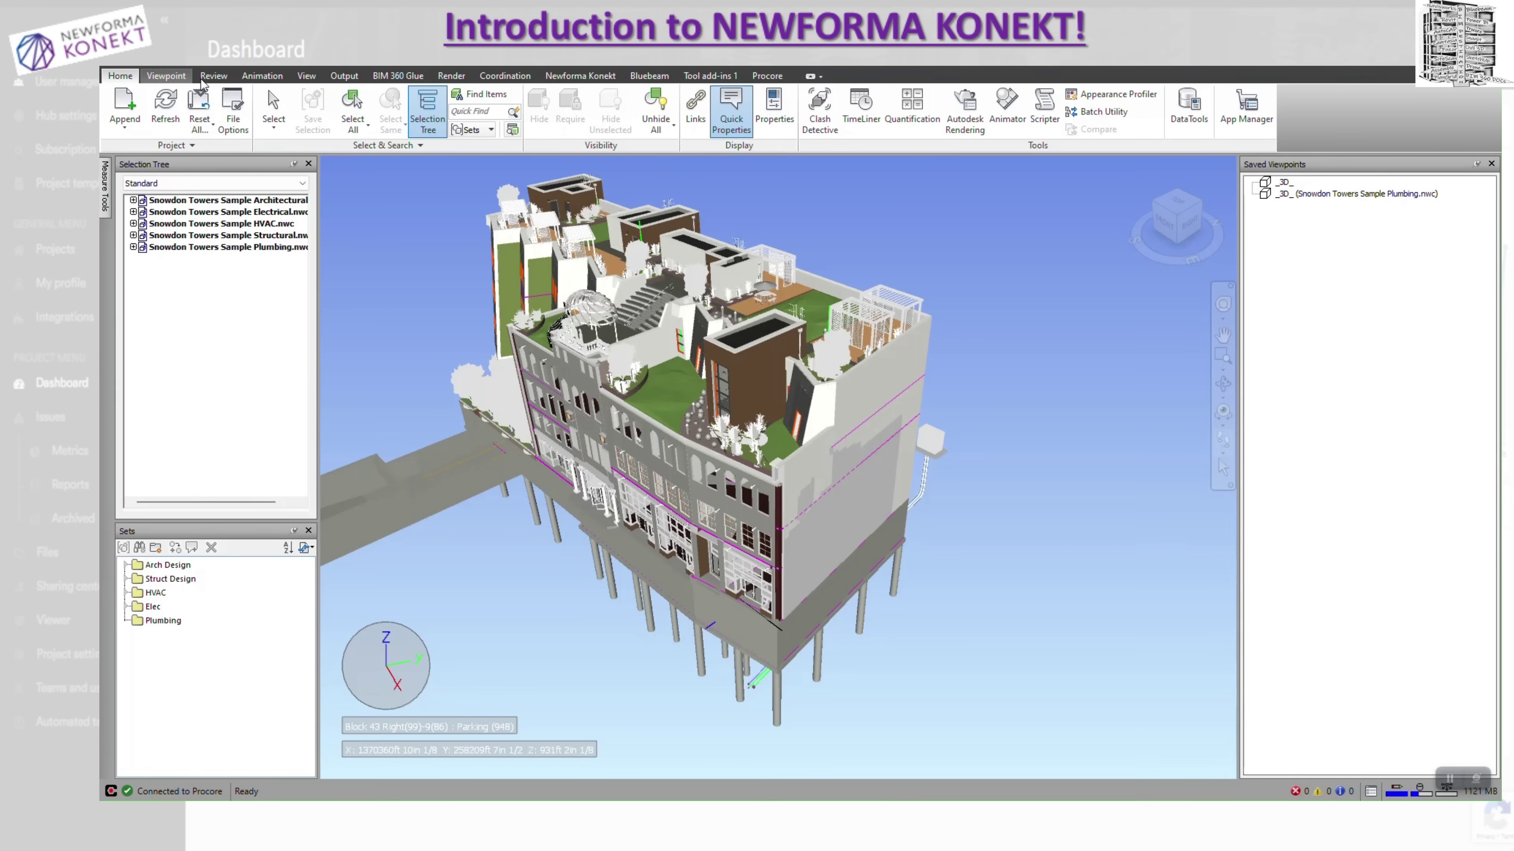
- Open the Newforma Konekt add-in panel from its Navisworks ribbon tab
click(576, 78)
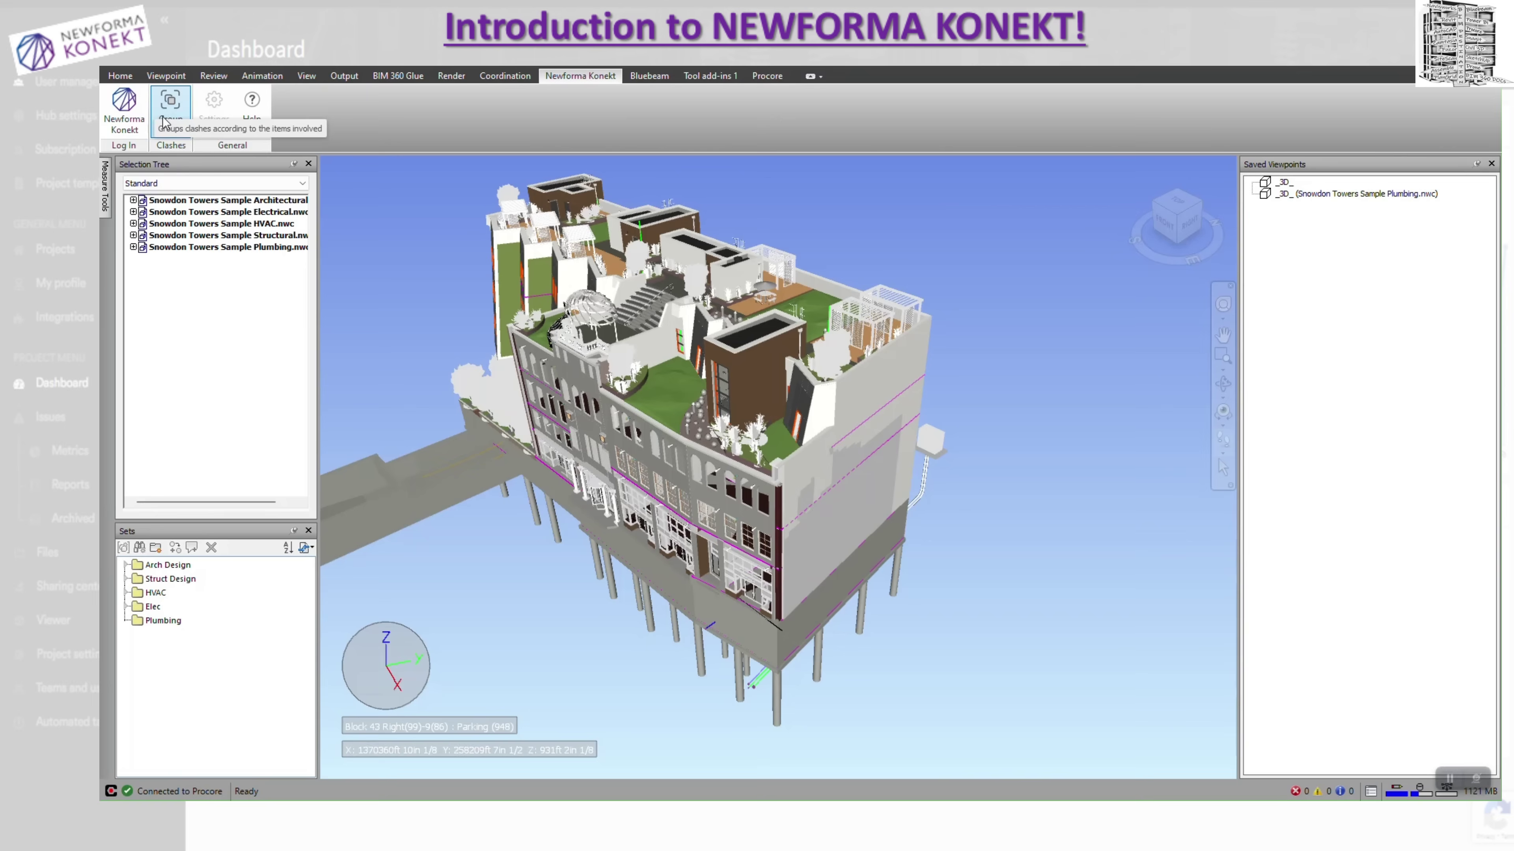
click(127, 124)
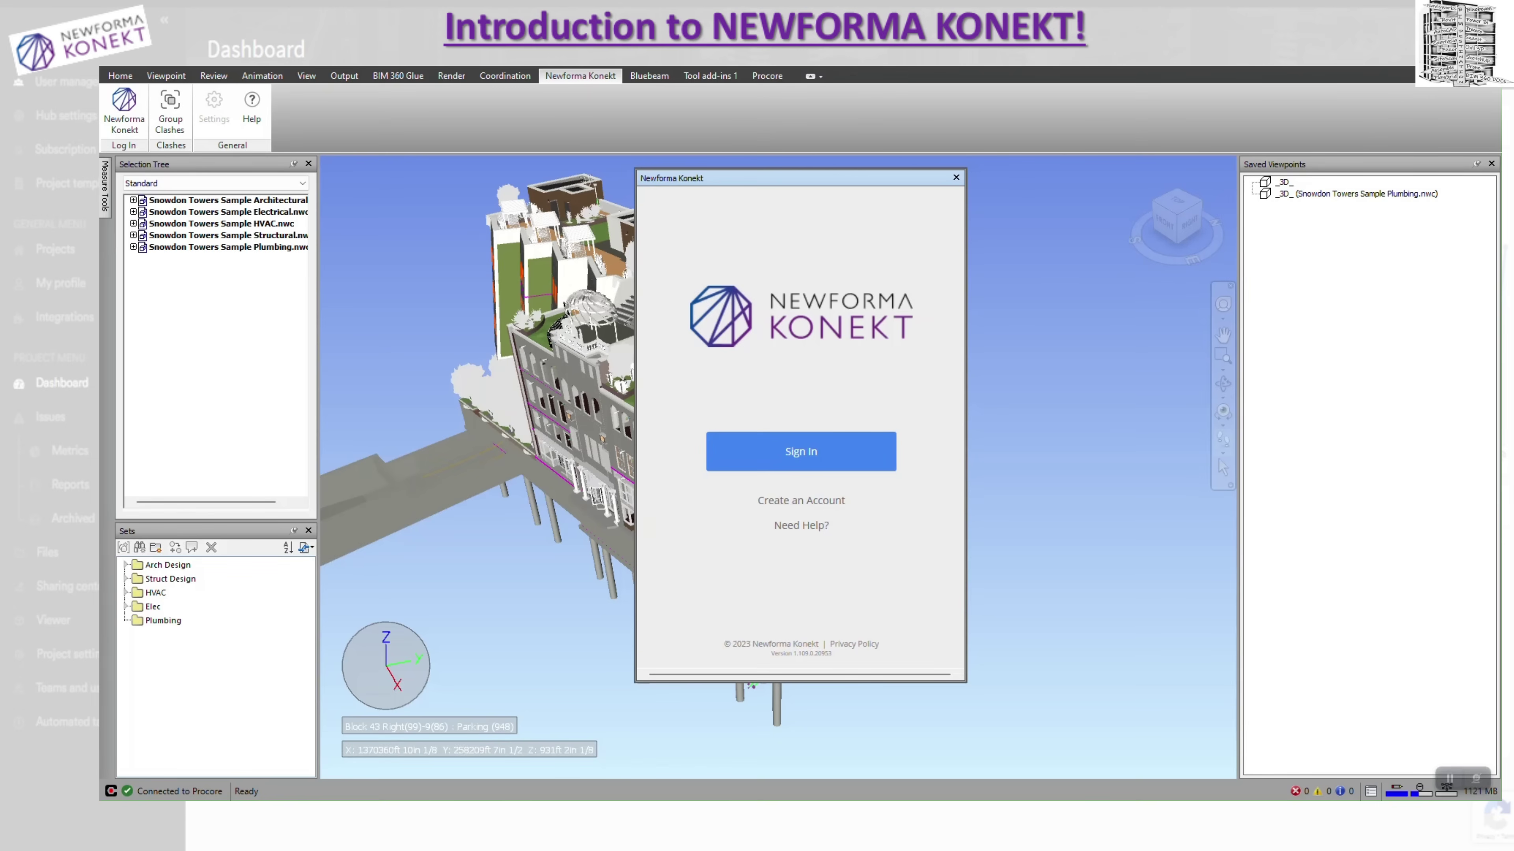
- Sign in to Newforma Konekt through the browser login and return to Navisworks
click(799, 456)
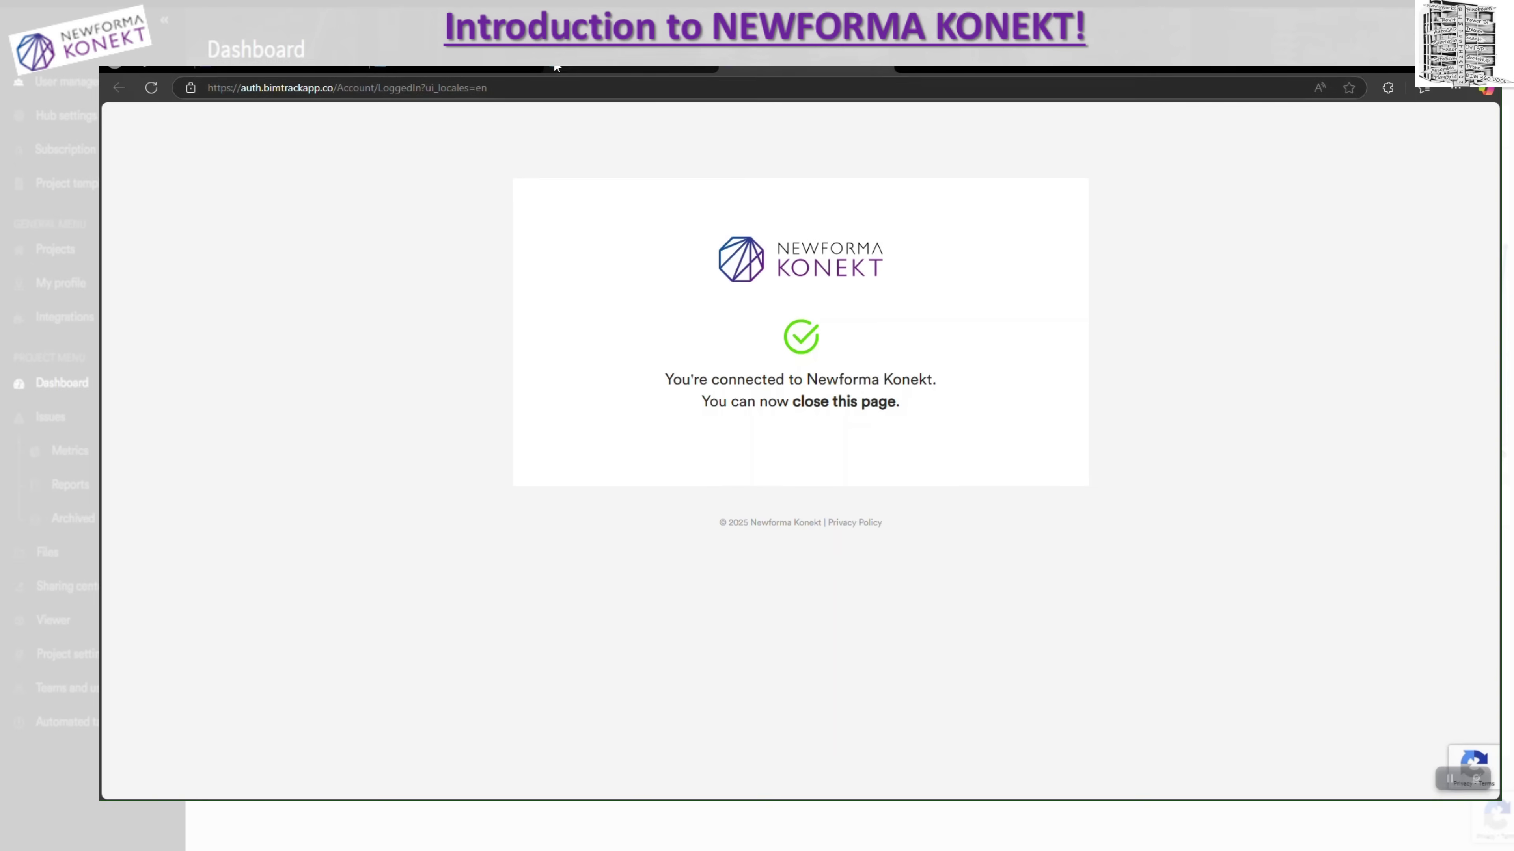
mouse_move(1092, 841)
key(alt+Tab)
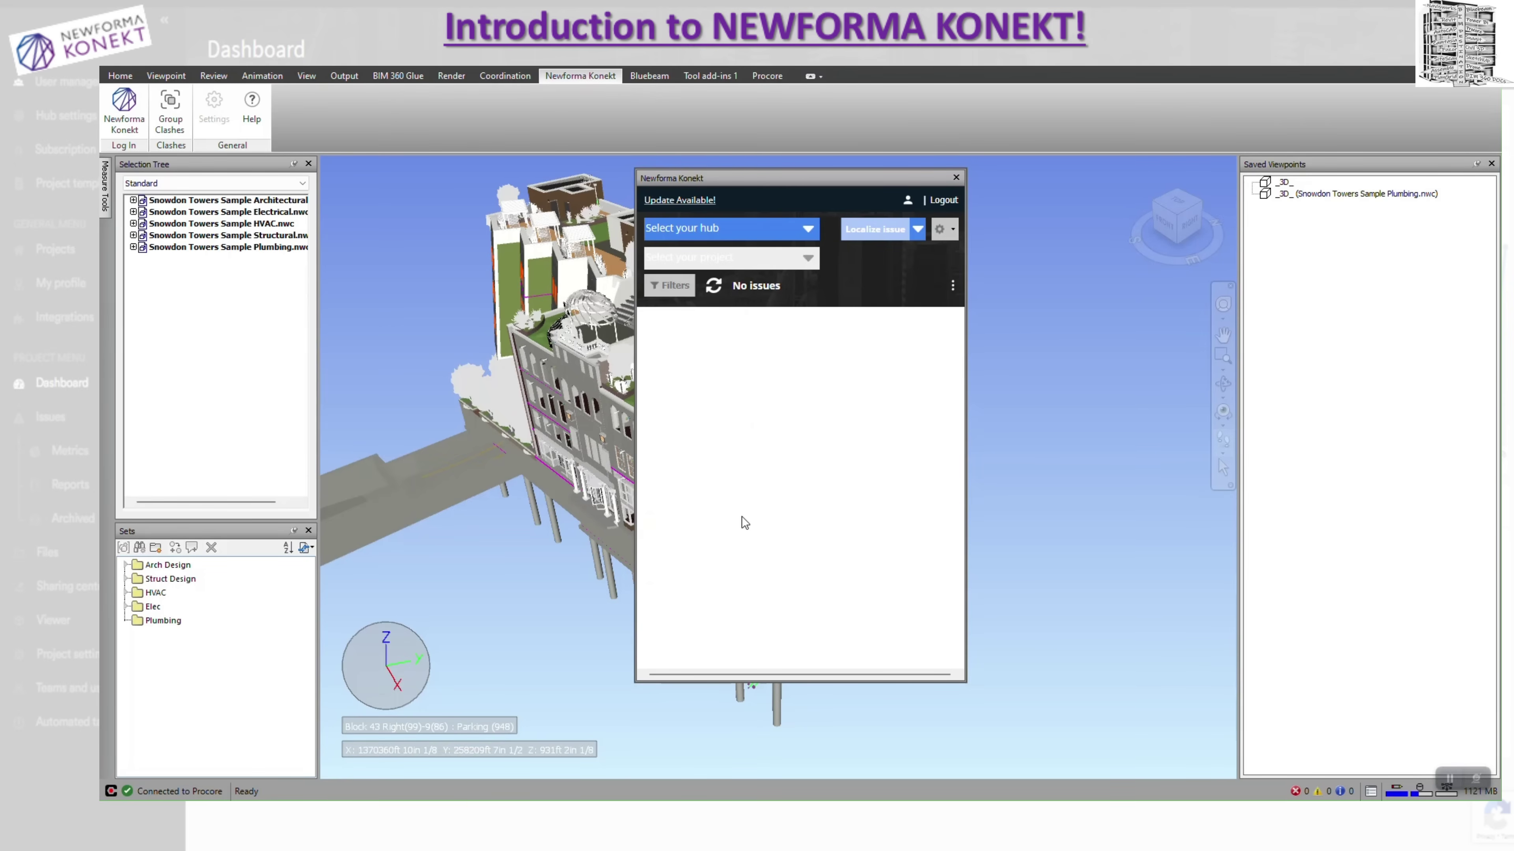
- Move the add-in panel aside and review the Localize issue and gear dropdown options
drag(836, 176, 830, 212)
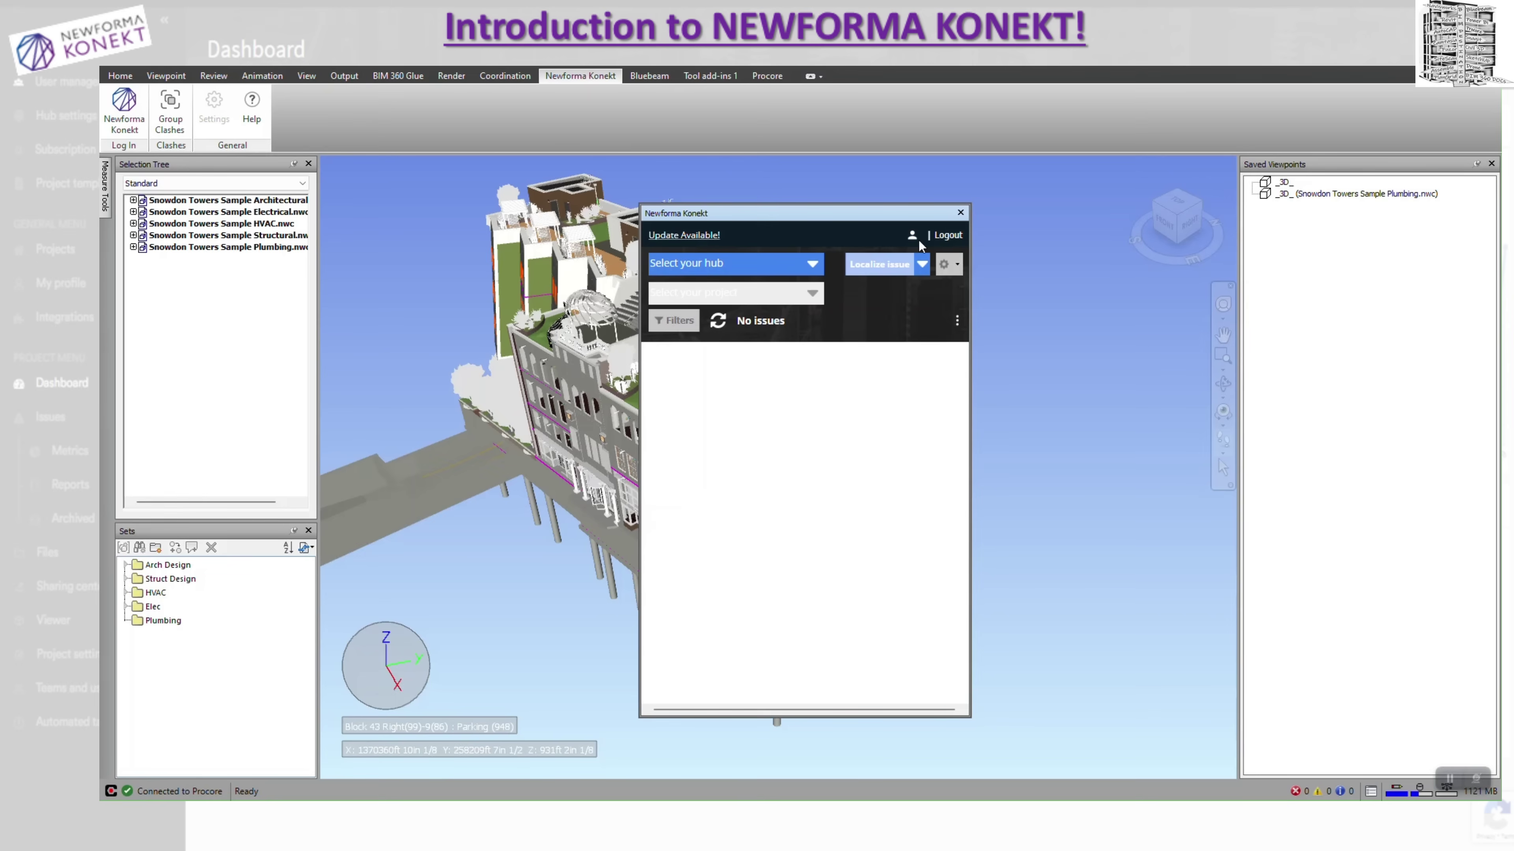
click(922, 264)
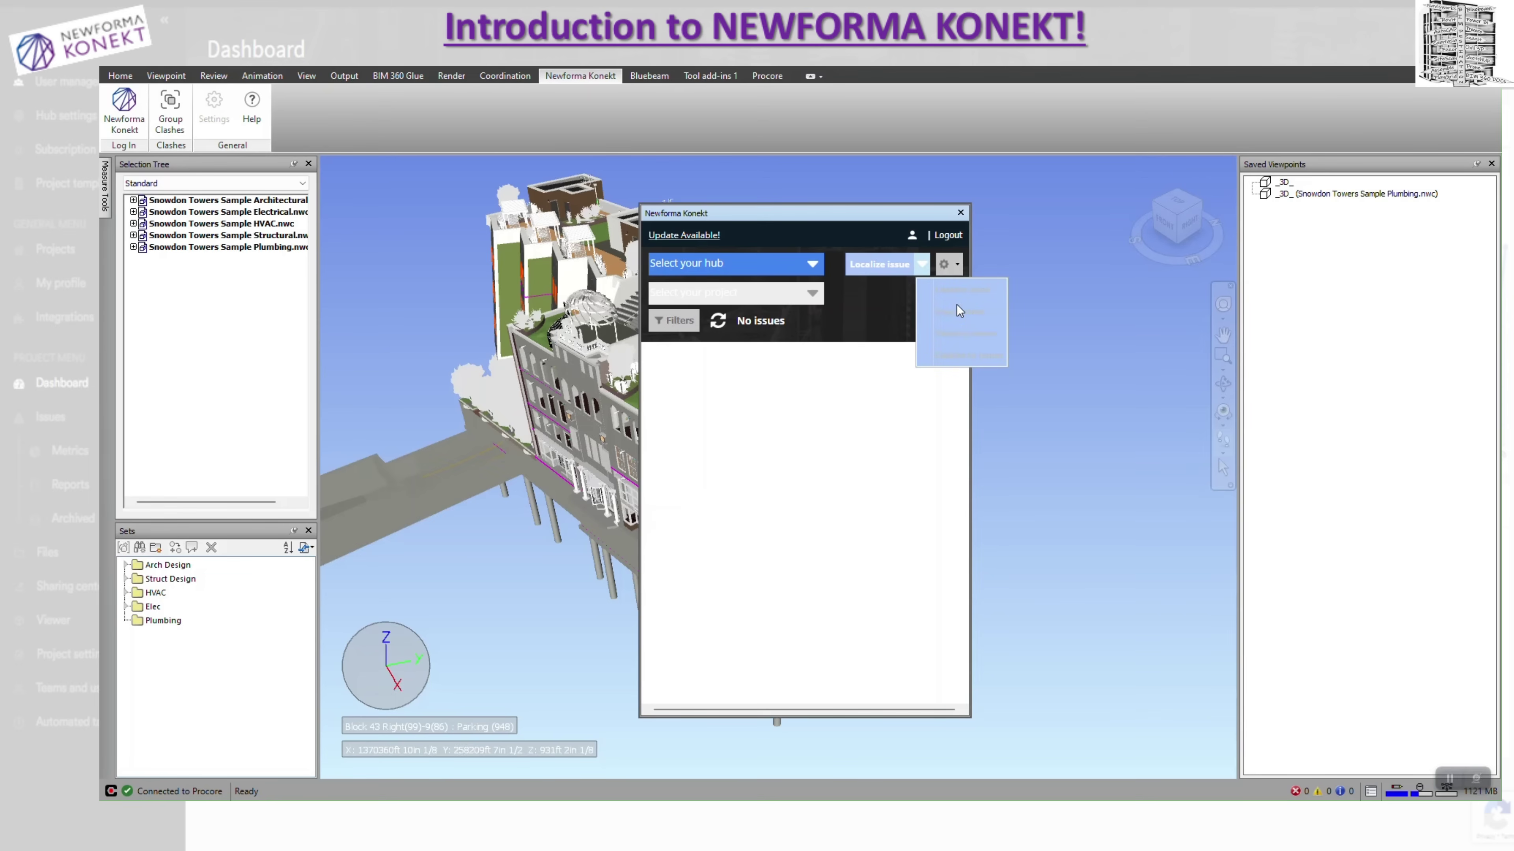
click(879, 303)
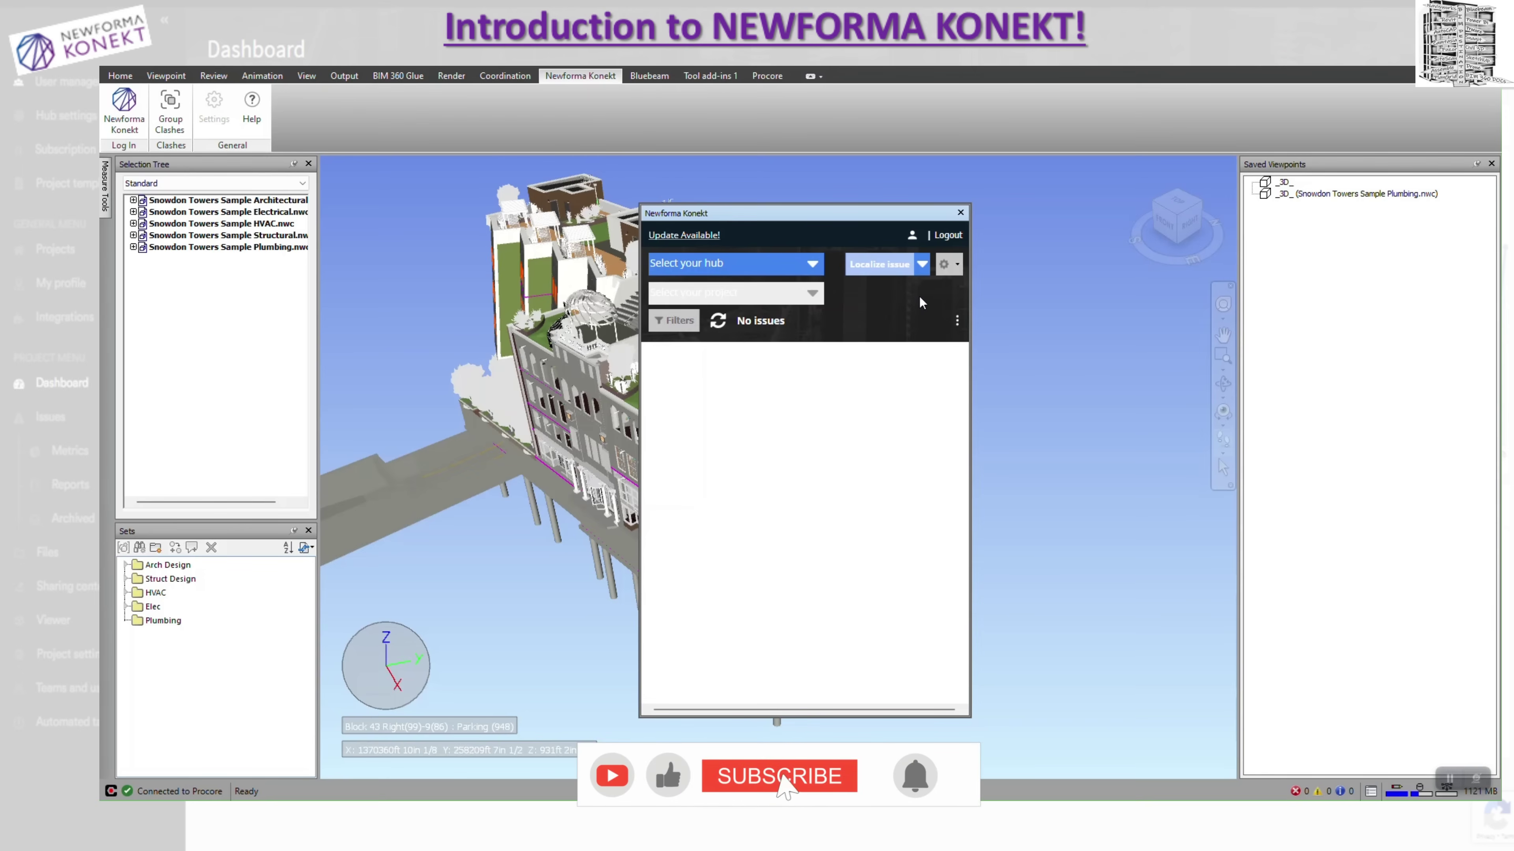
click(957, 264)
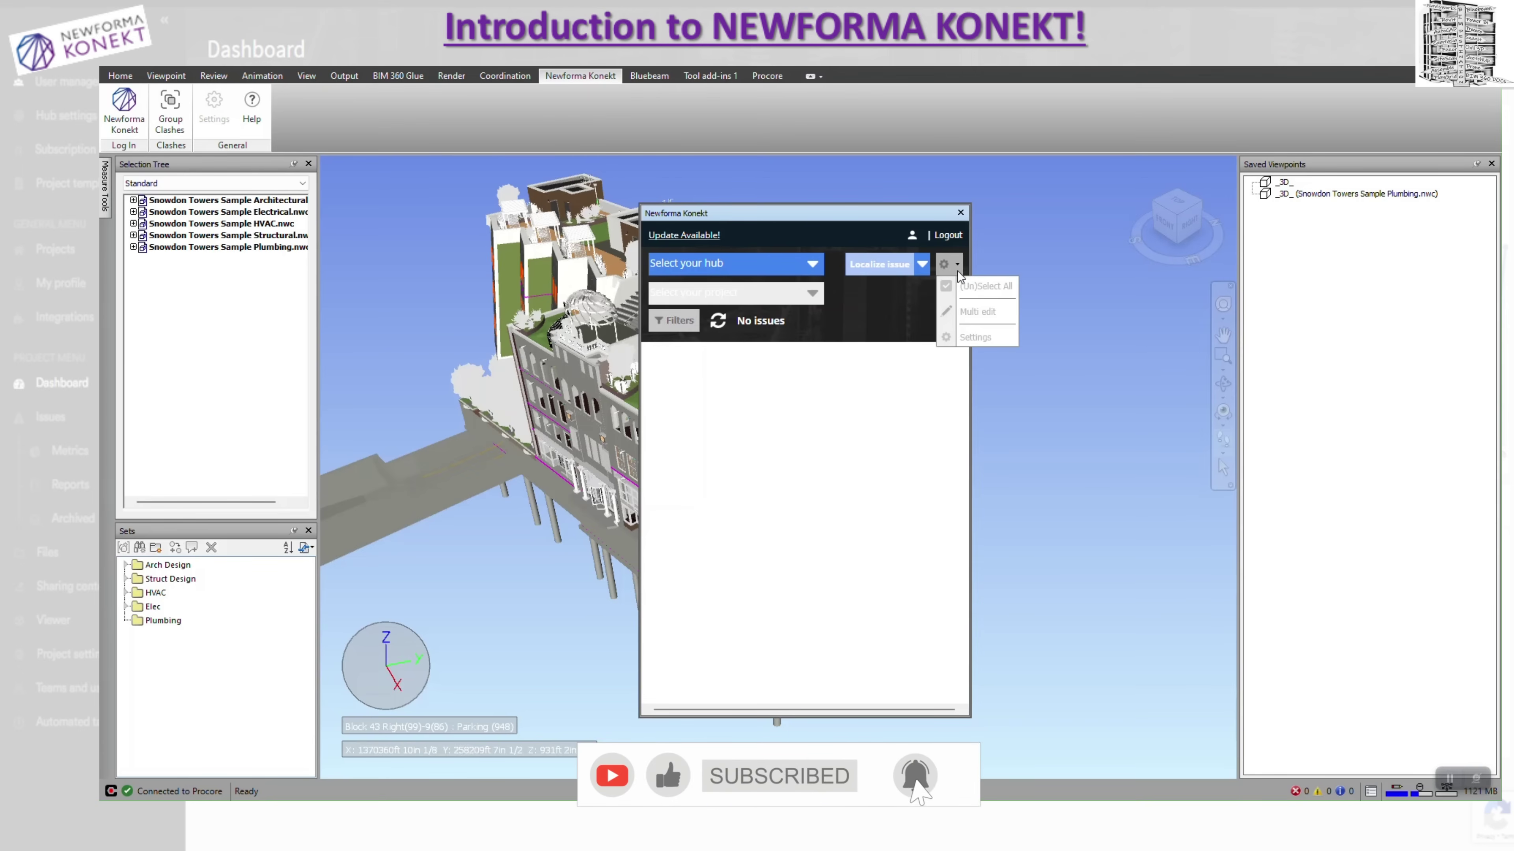
click(900, 322)
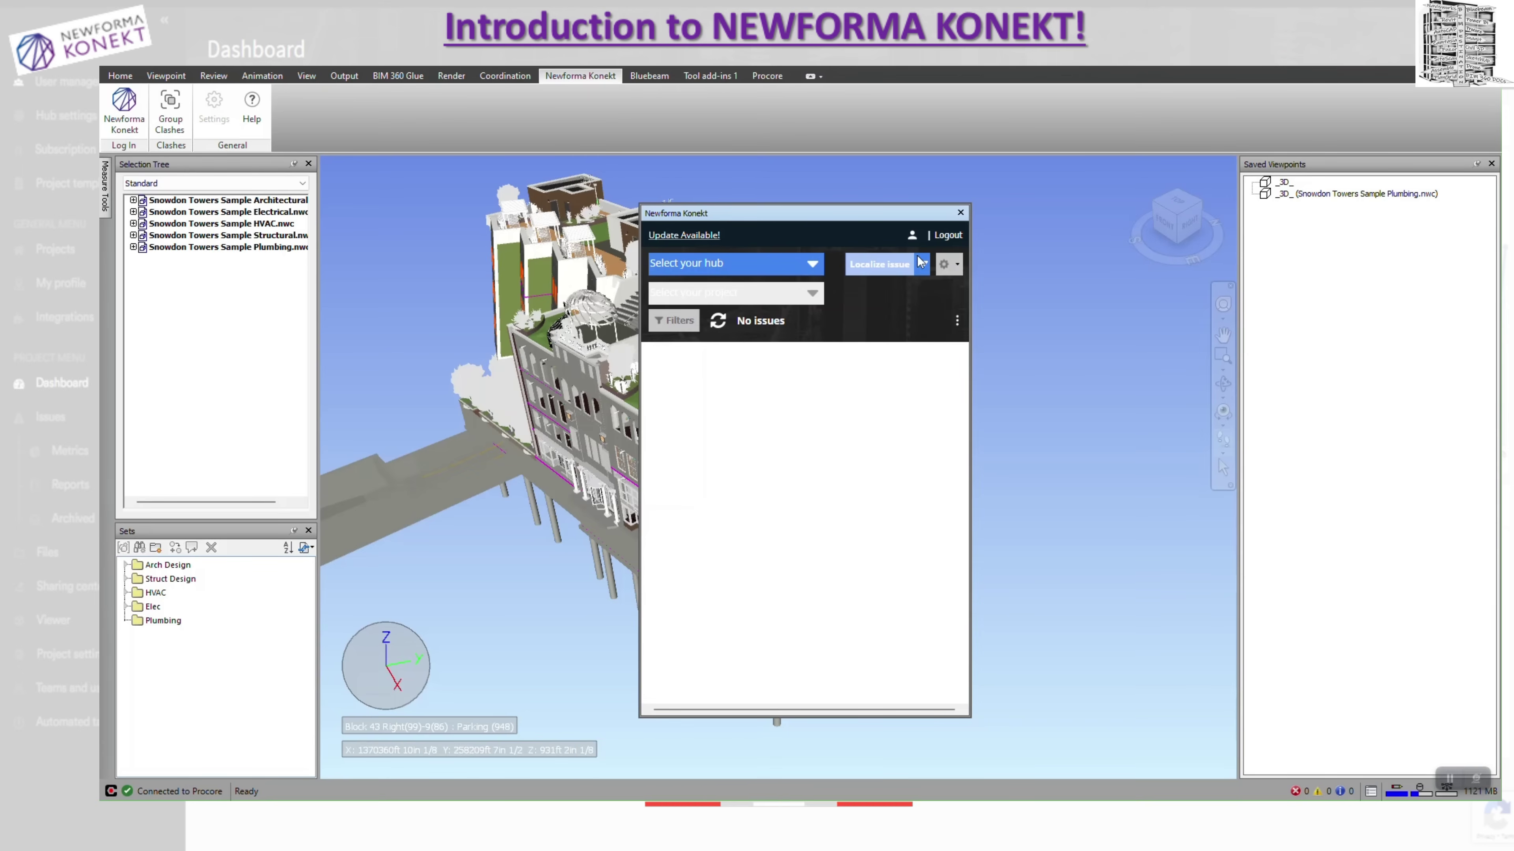